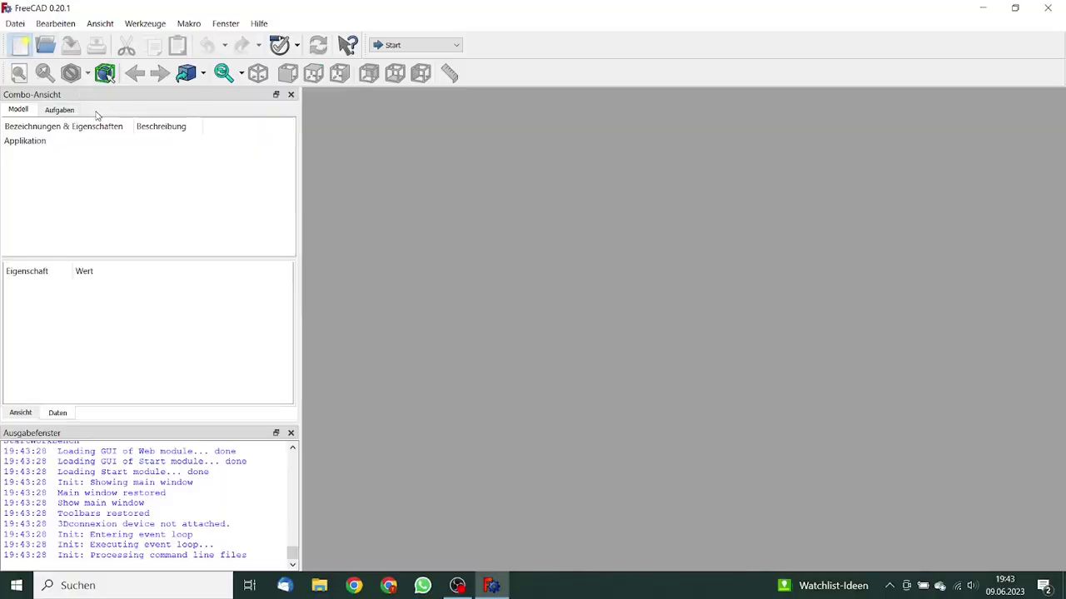
Start a new document and switch to the Part workbench
left_click(19, 48)
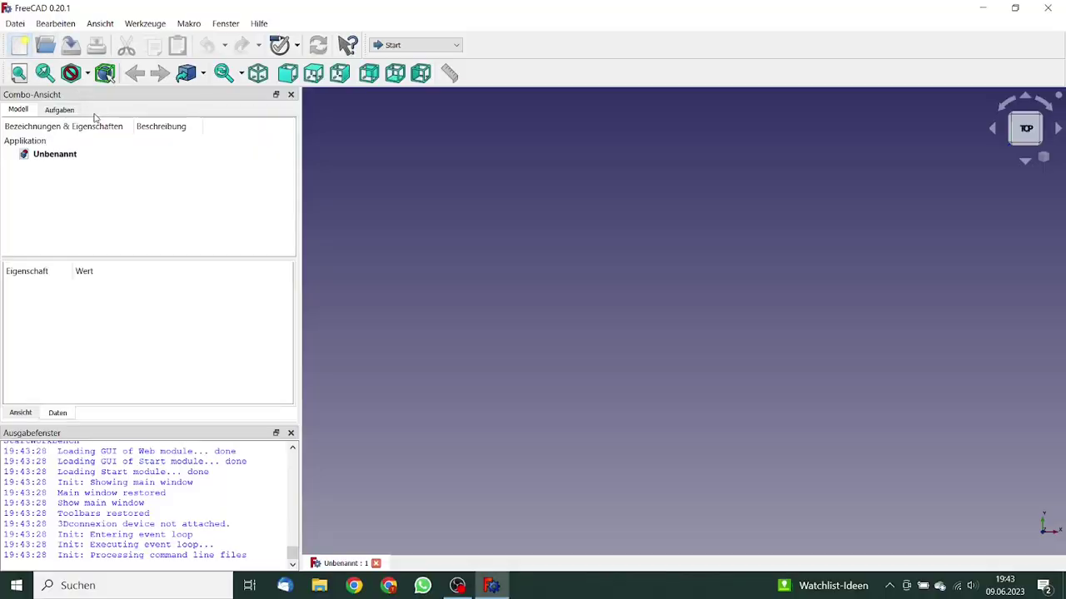
left_click(455, 45)
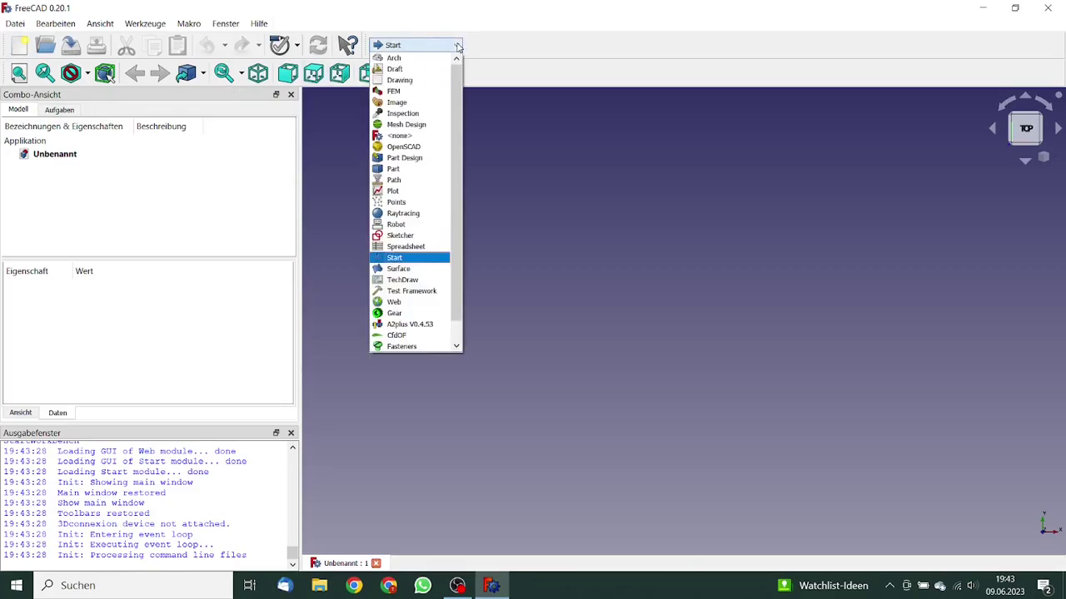
left_click(418, 169)
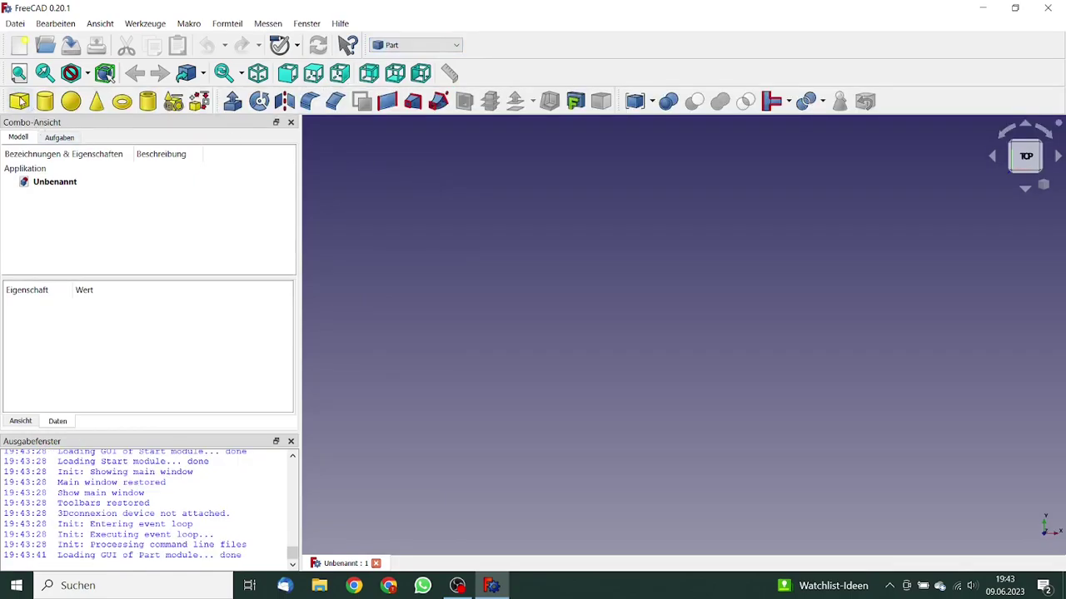
Add a cube and relabel it from Würfel to Tank
left_click(25, 104)
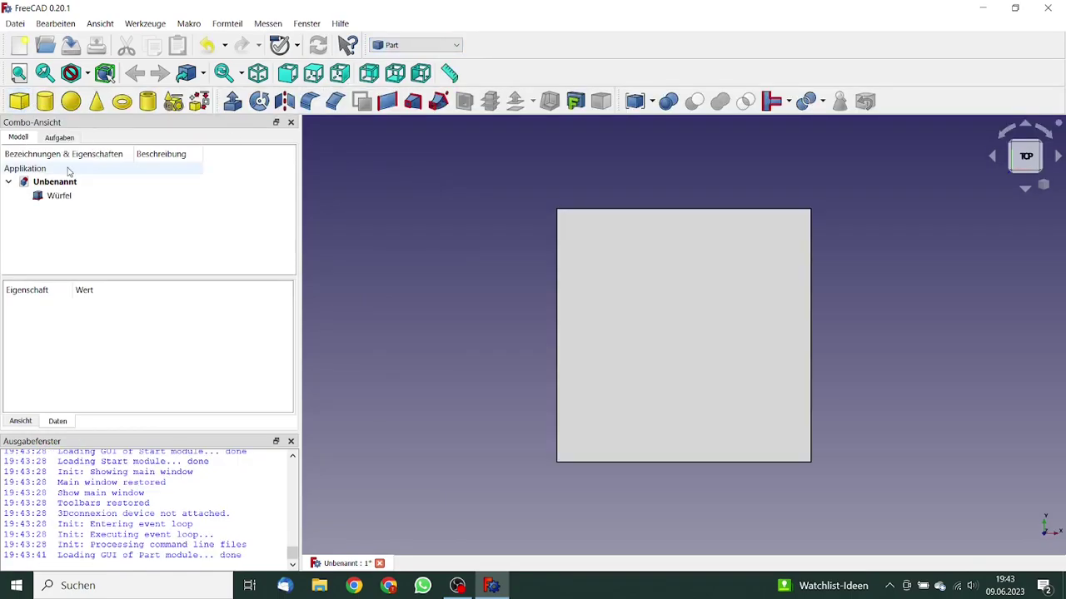
left_click(62, 197)
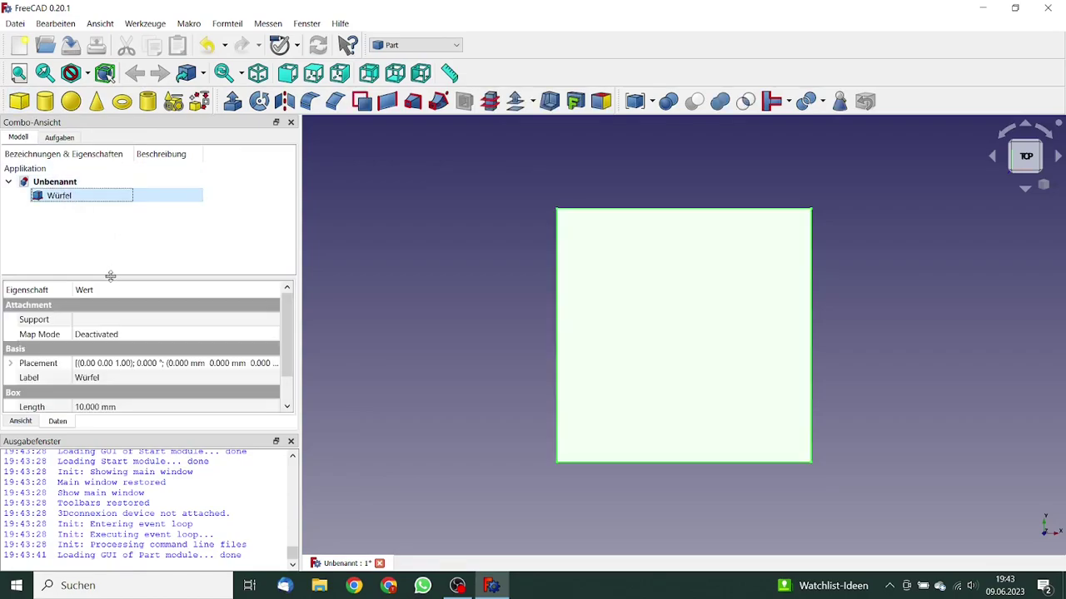
left_click(125, 377)
key("ctrl+a")
type("Tank")
key("Tab")
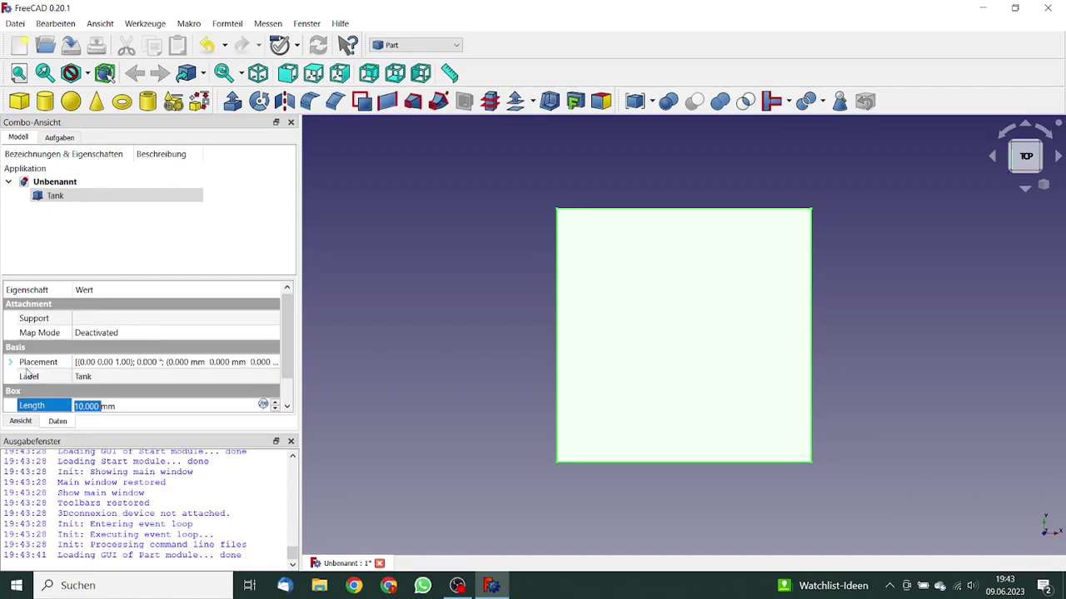
left_click(84, 196)
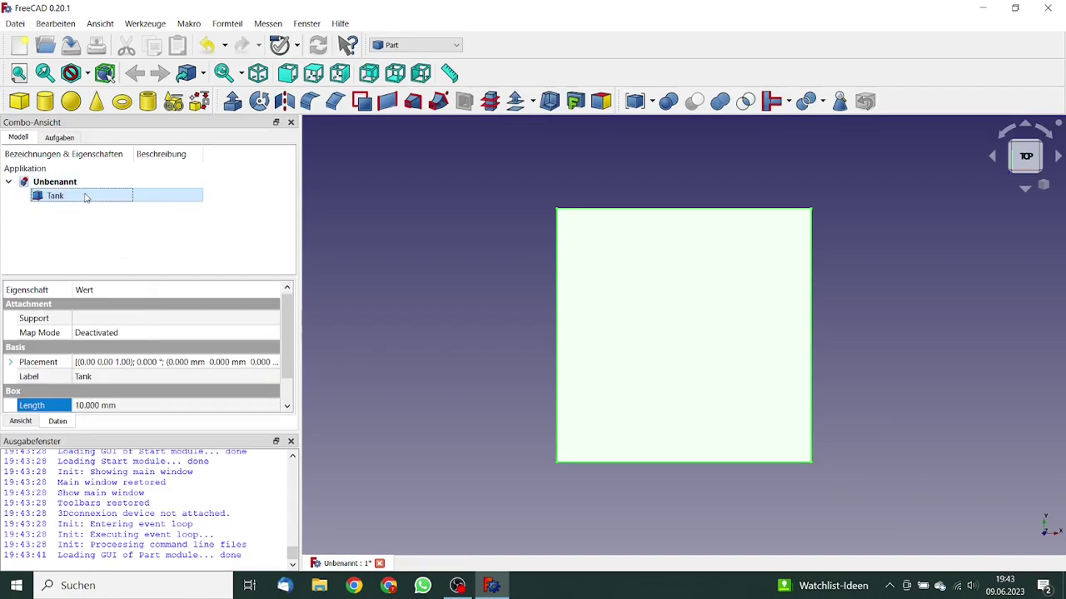
Give the Tank box Länge 1000 mm and Breite 80 mm, keeping height 10 mm
double_click(85, 196)
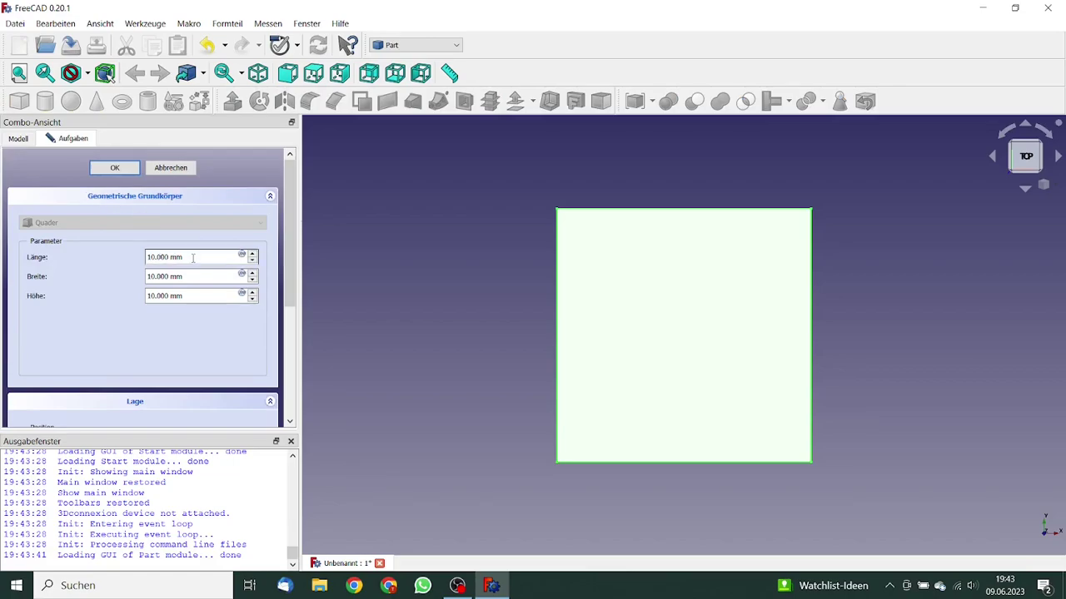
left_click_drag(192, 259, 104, 247)
type("1000 mm")
key("Tab")
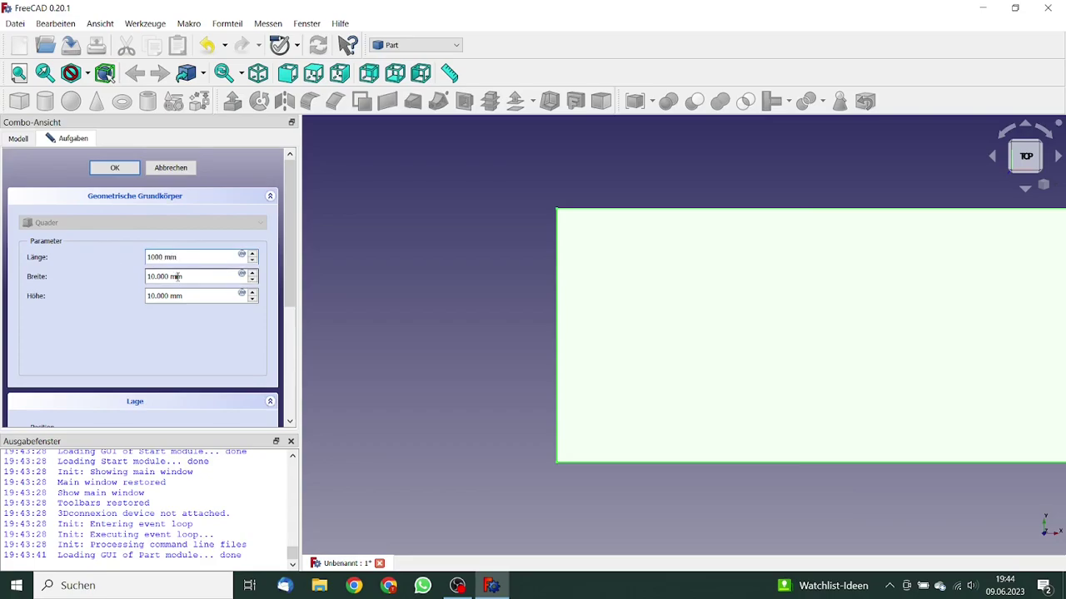
key("shift+Home")
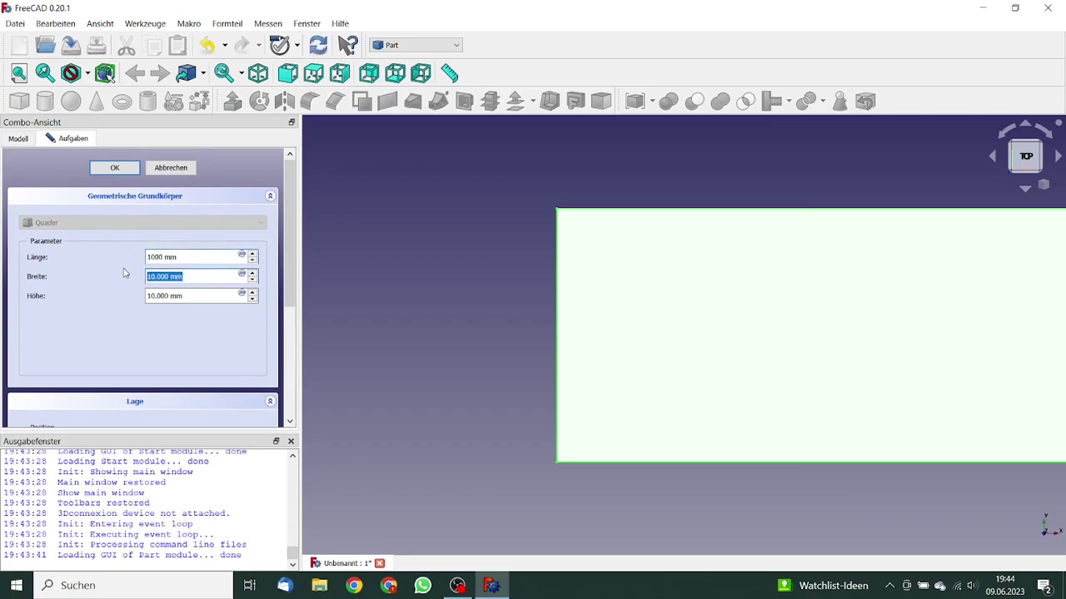
type("80 mm")
left_click(192, 295)
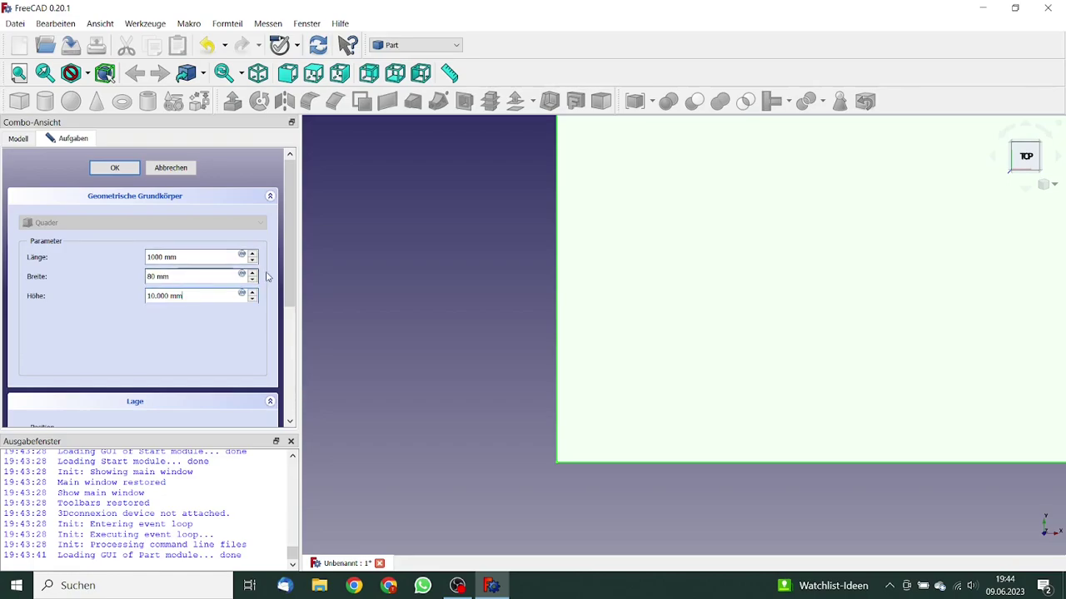
Set the Tank box's Position X to -500 mm
left_click_drag(294, 270, 294, 341)
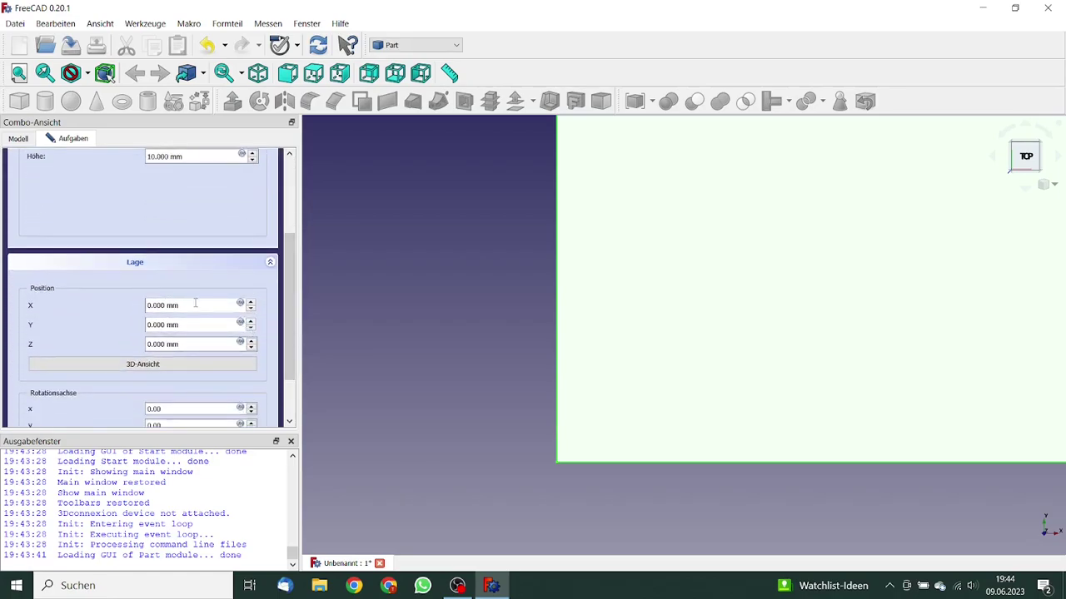
left_click_drag(192, 305, 107, 295)
type("-500mm")
key("Tab")
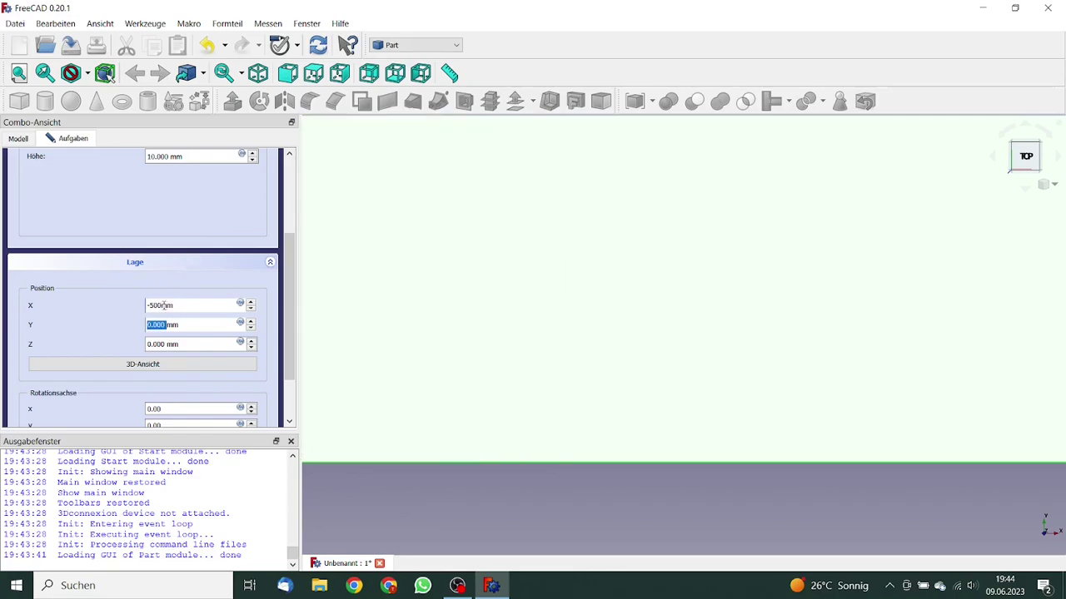
left_click(164, 306)
left_click_drag(289, 302, 286, 354)
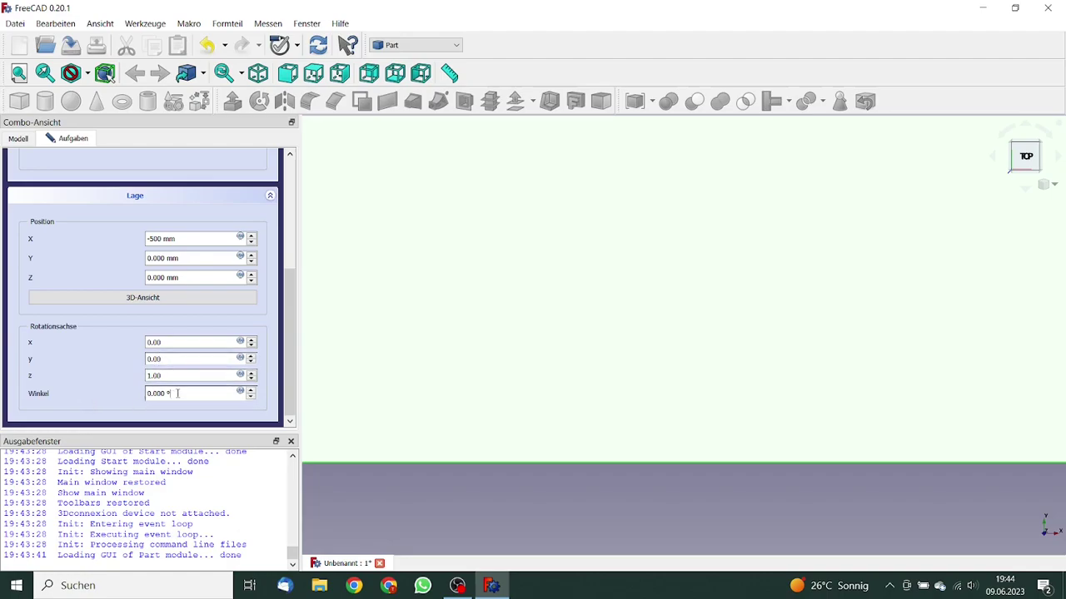
Rotate the Tank box 10° about z and view it from the top
left_click_drag(175, 393, 111, 389)
type("10")
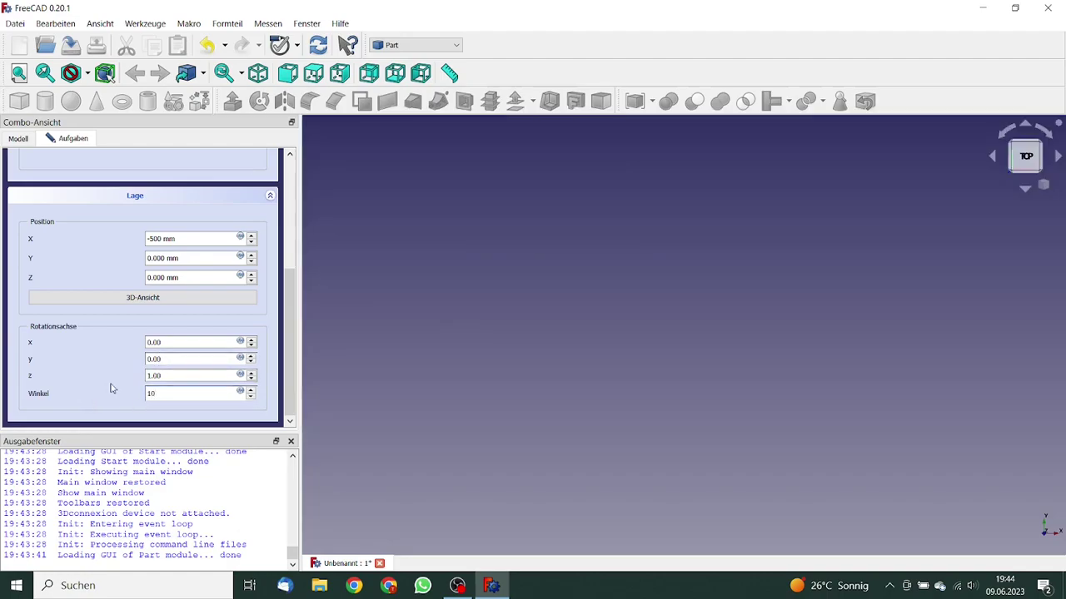
key("Return")
scroll(499, 431, "down", 5)
scroll(498, 449, "up", 5)
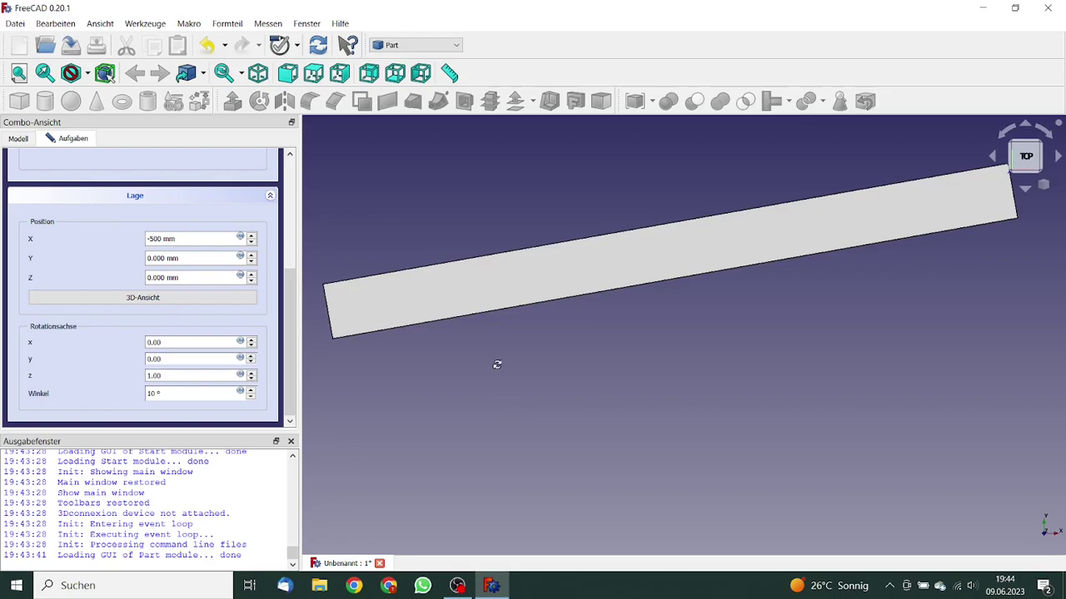
middle_click_drag(497, 364, 504, 371)
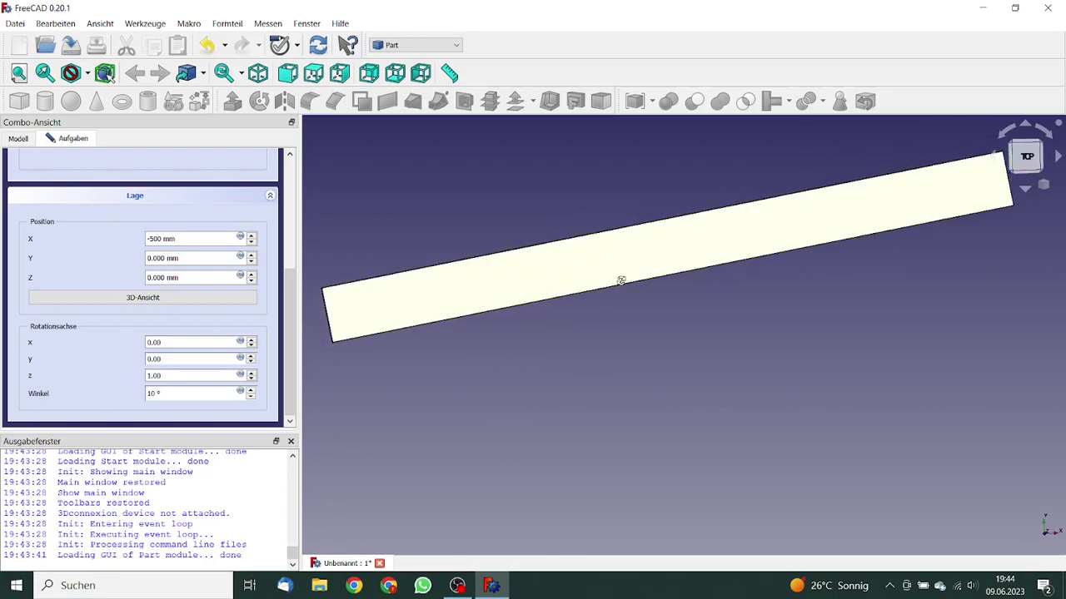
mouse_move(620, 280)
middle_mouse_down()
mouse_move(633, 297)
mouse_move(630, 286)
middle_mouse_up()
left_click(1027, 157)
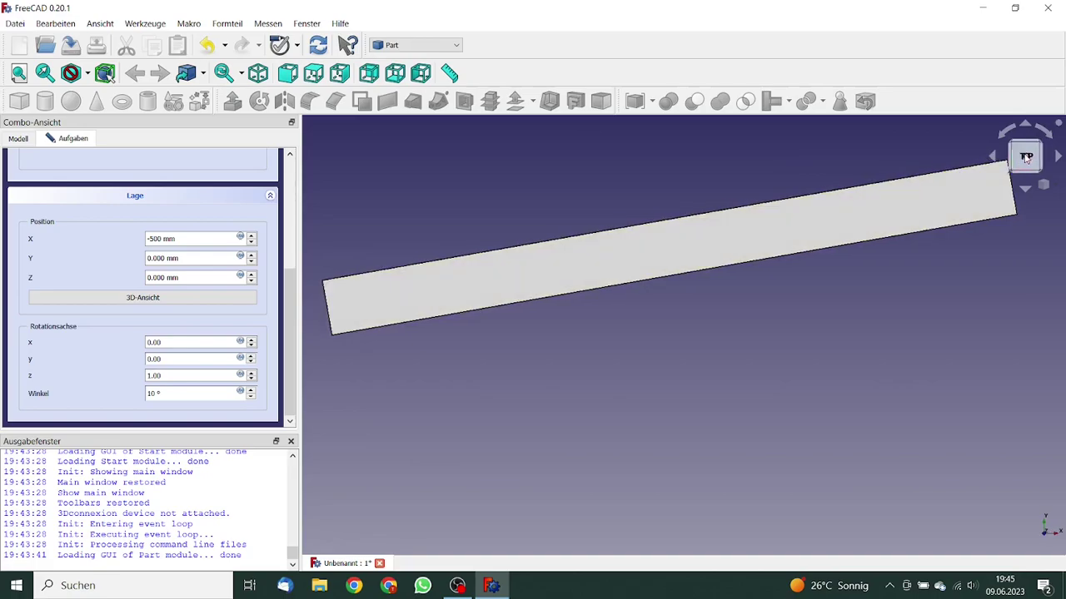
left_click_drag(292, 287, 289, 161)
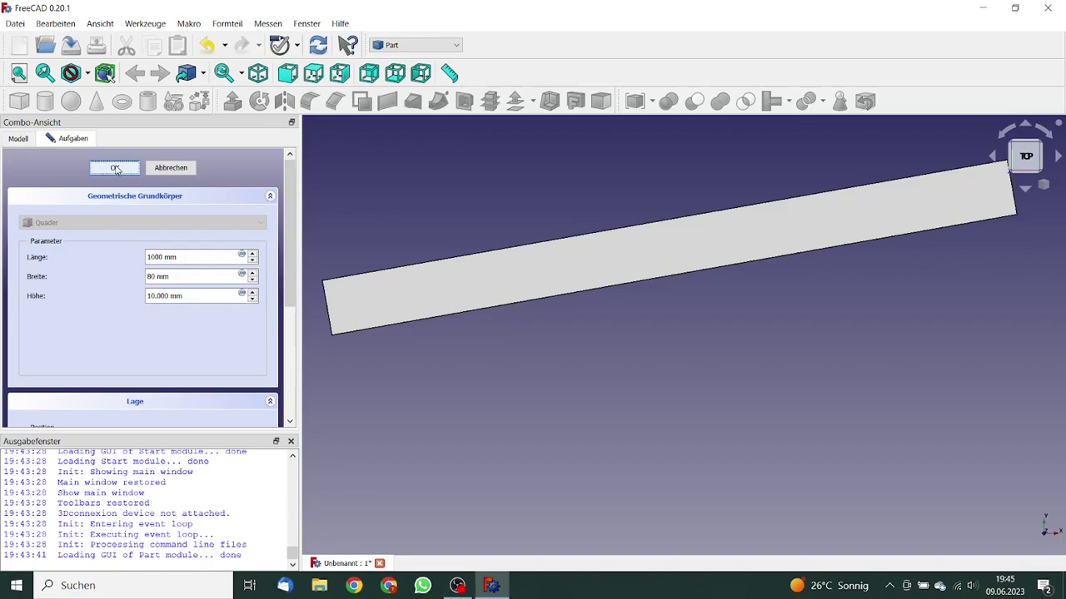
Apply the Tank settings, then add a second cube labelled PureWater
left_click(116, 169)
left_click(77, 182)
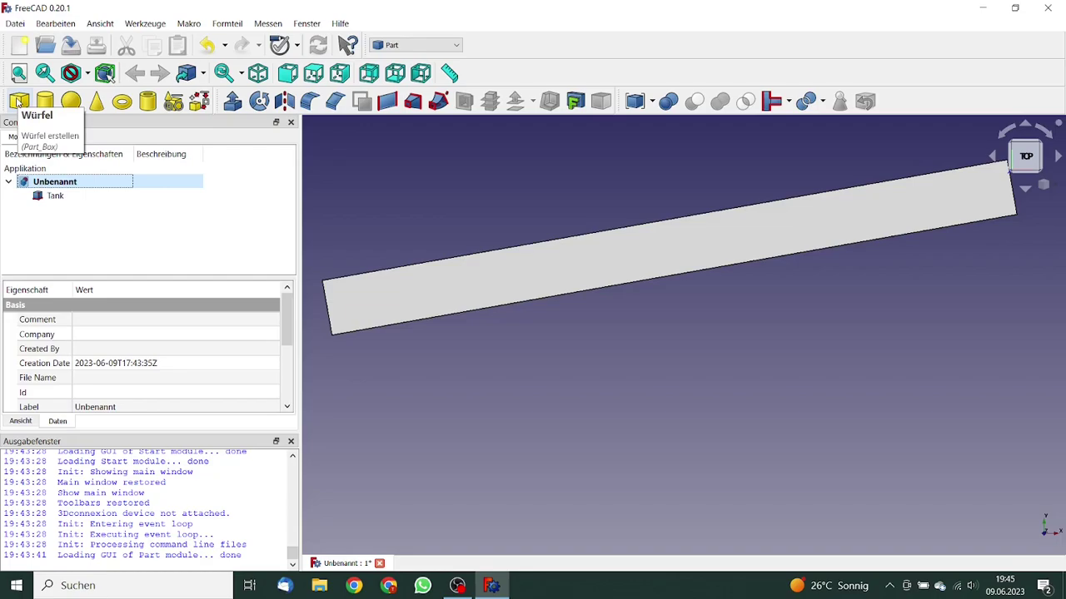
left_click(18, 101)
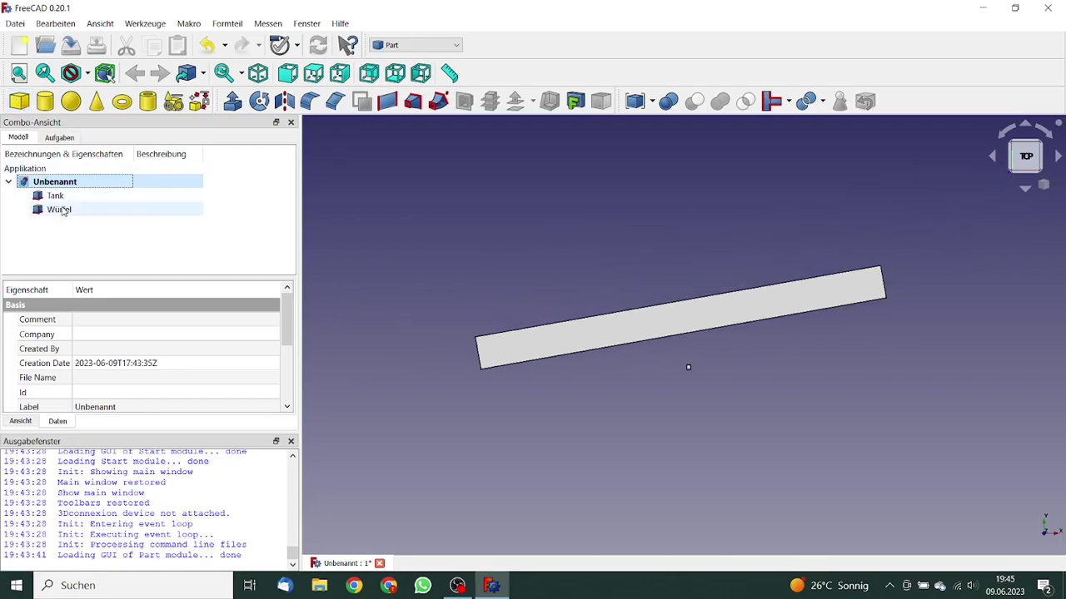
left_click(63, 210)
left_click(112, 376)
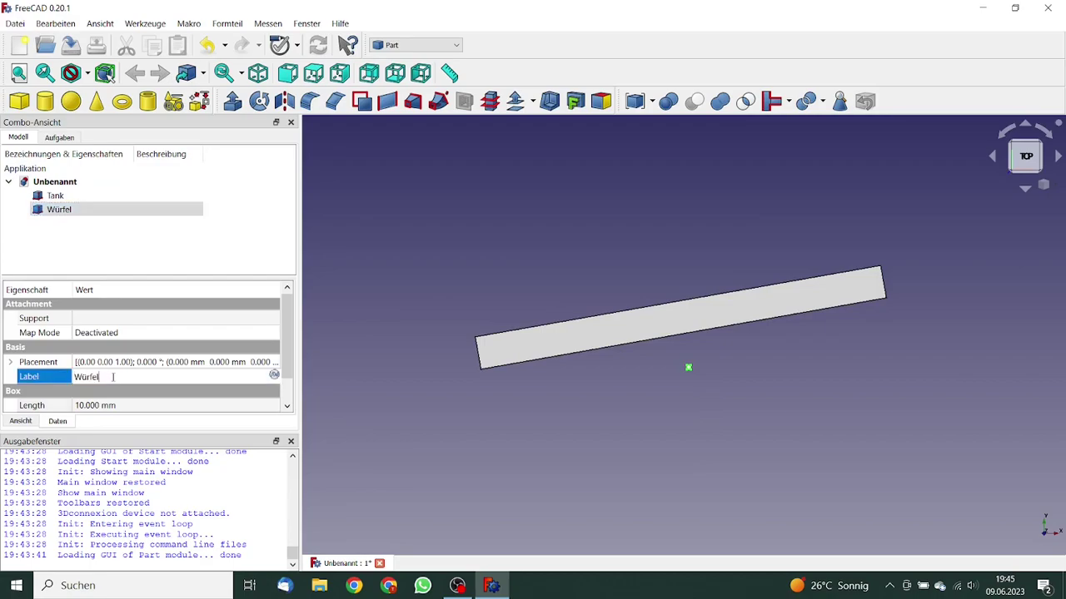
double_click(112, 376)
type("PureWater")
key("Tab")
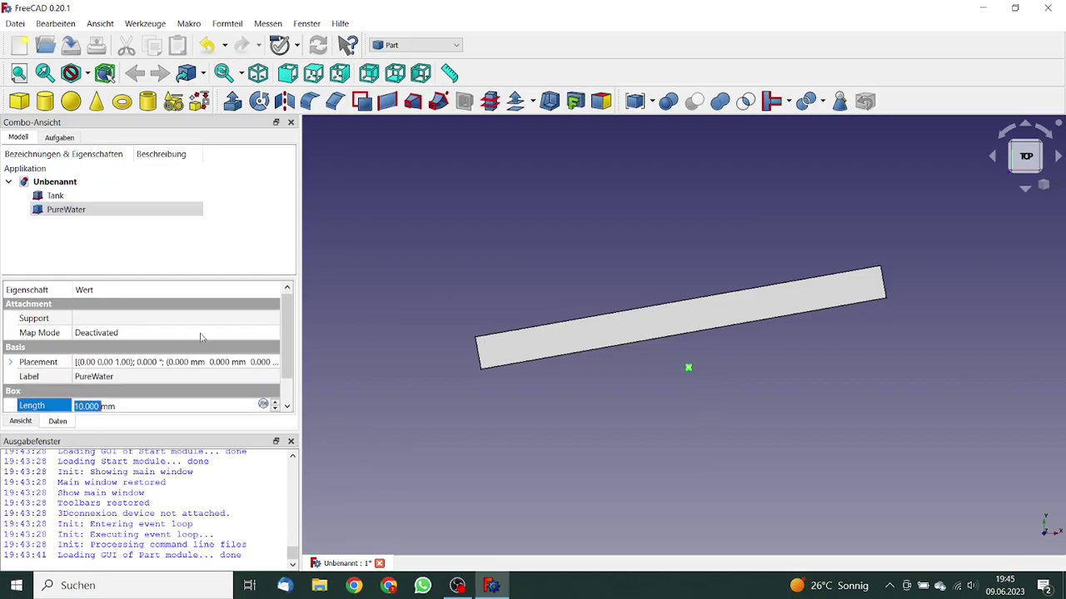
Enter 1400 as the PureWater box's length
double_click(93, 213)
left_click(189, 256)
key("ctrl+a")
type("1400")
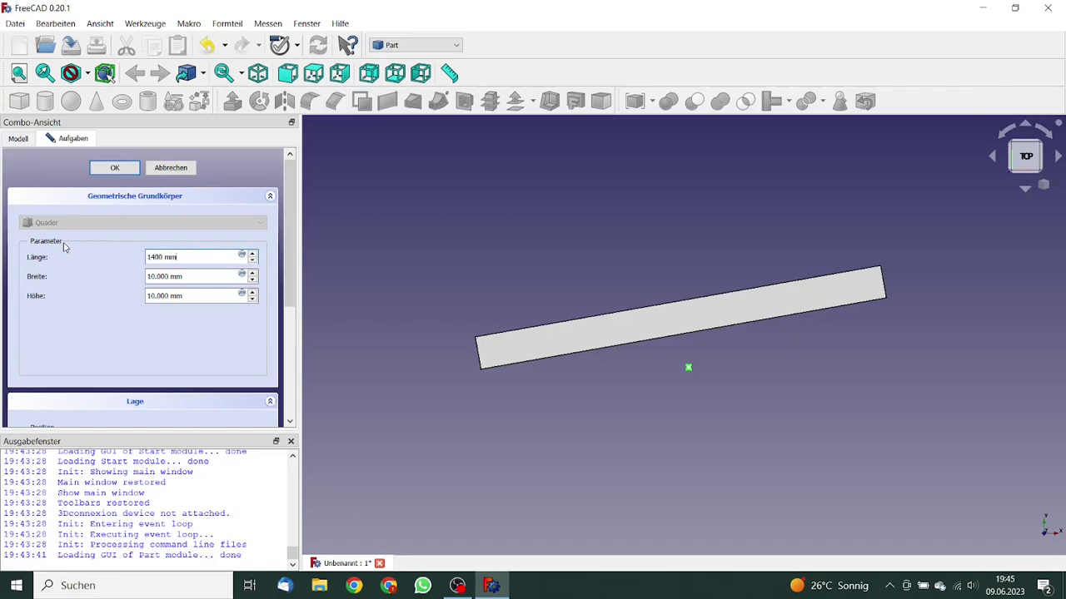
Commit the 1400 mm length and set the PureWater width to 60 mm
key("Tab")
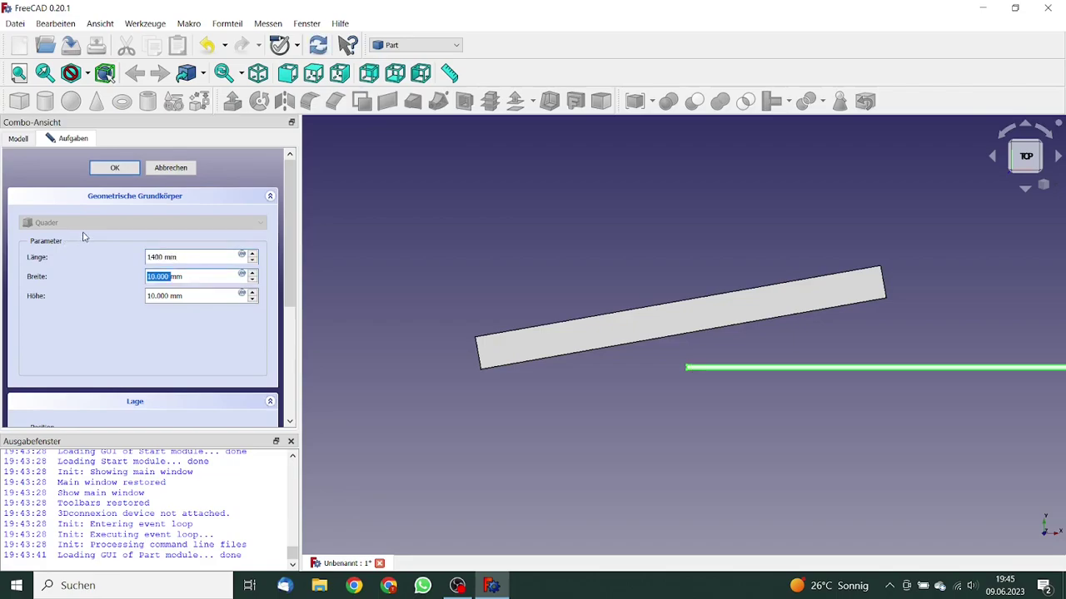
left_click(152, 277)
type("6")
key("Tab")
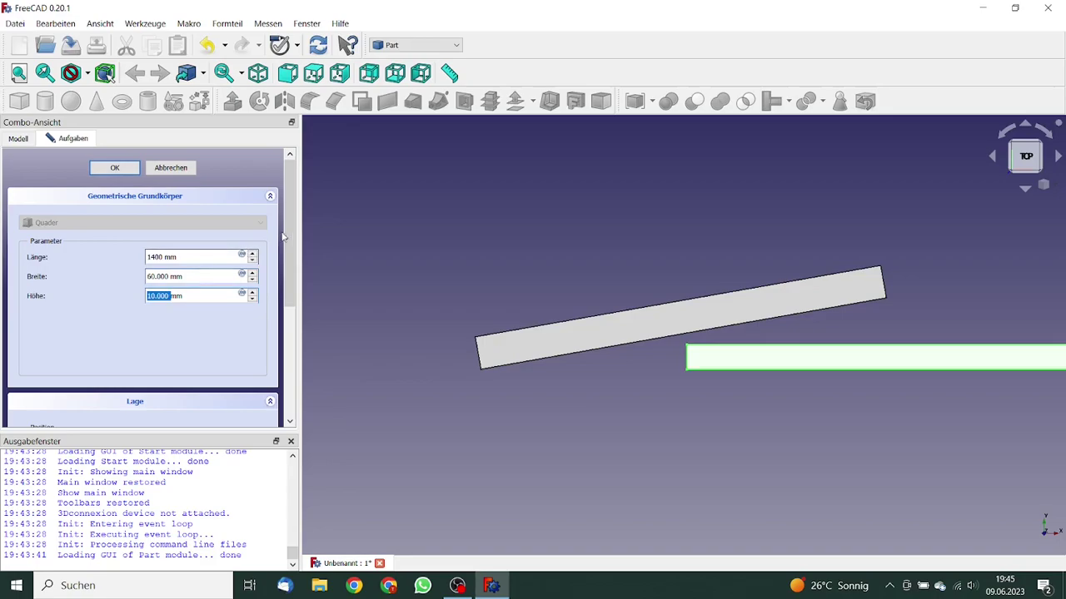
left_click_drag(292, 233, 289, 318)
Clear the mistaken -70 rotation-axis x value
left_click_drag(178, 380, 100, 378)
type("-70")
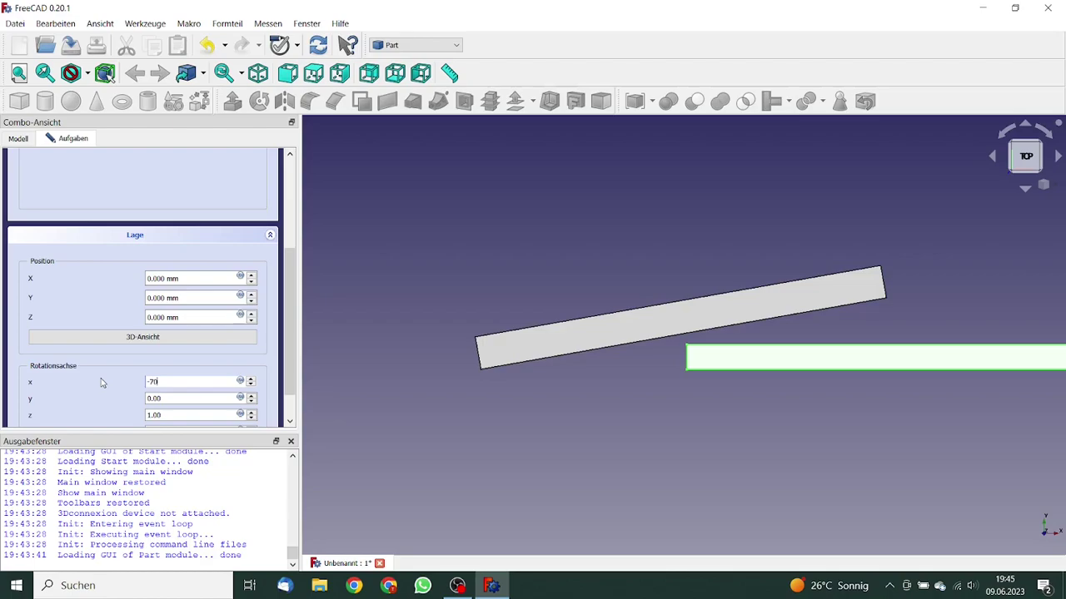
key("Tab")
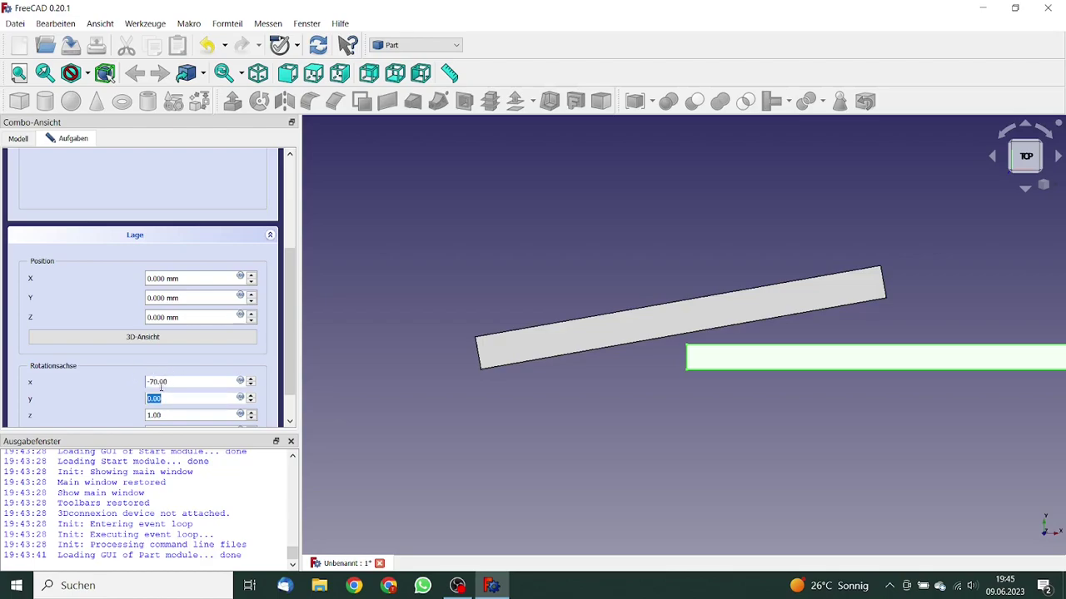
left_click(156, 381)
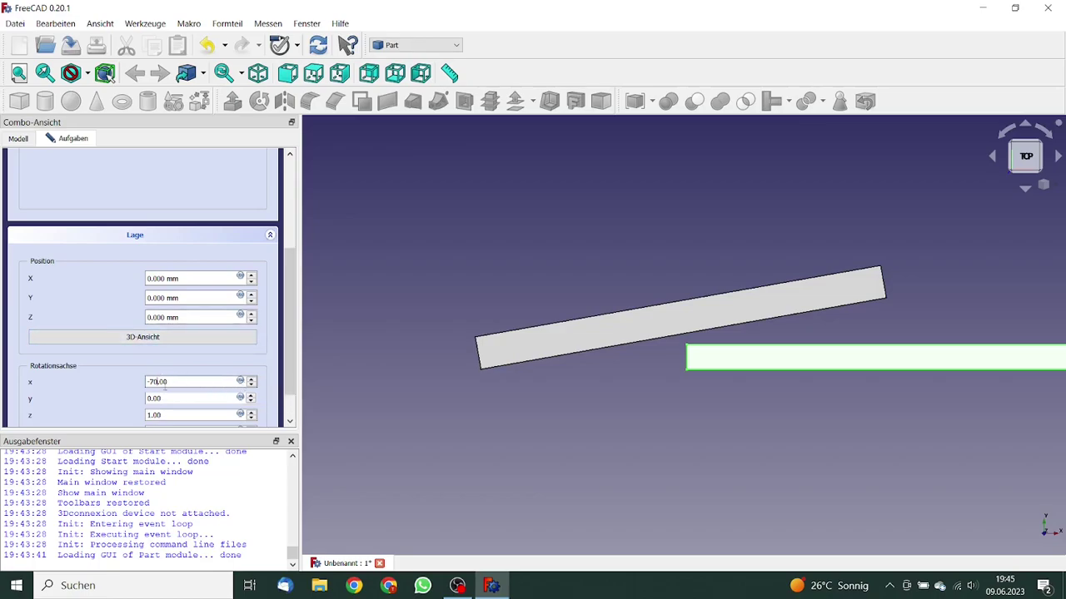
left_click_drag(164, 383, 57, 362)
type("-")
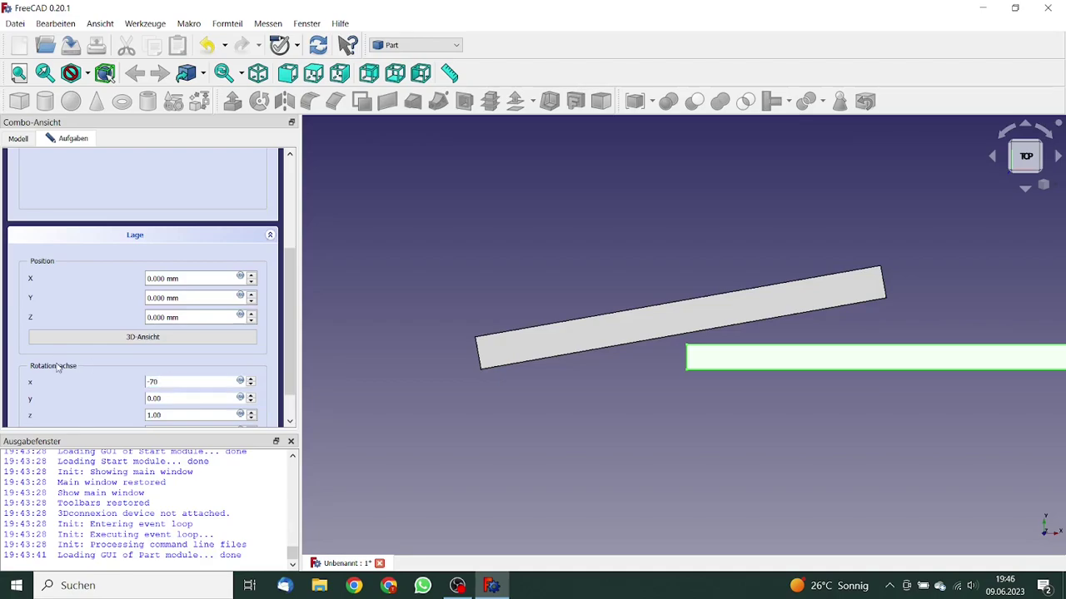
Place PureWater at X -700 mm, Y 9 mm, Z -5 mm, with axis x reset to 0
left_click_drag(175, 278, 14, 266)
type("-700")
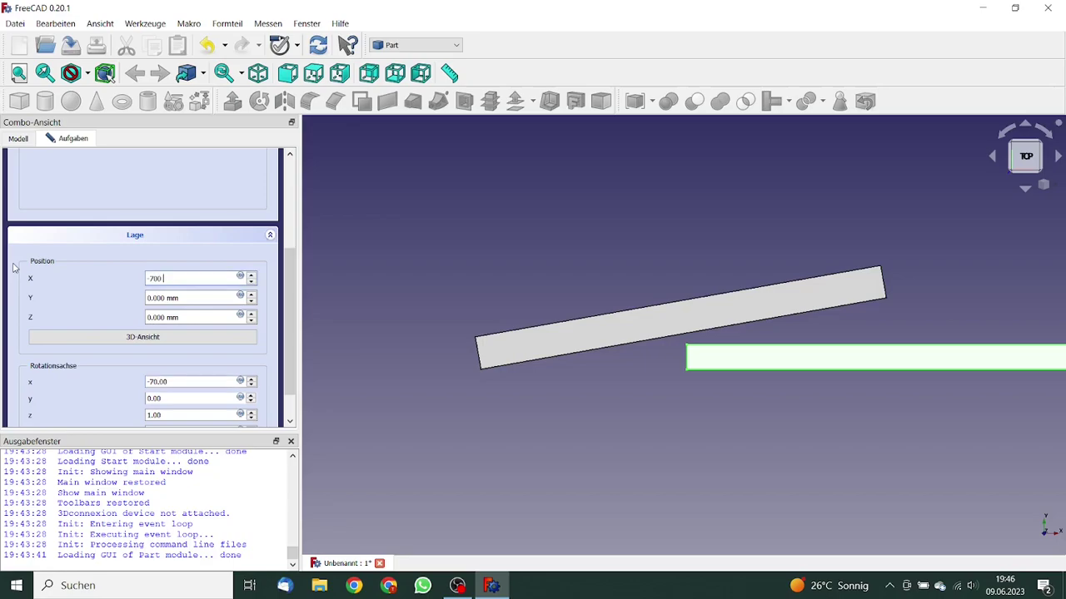
type("0mm")
key("Tab")
key("Tab")
key("Tab")
key("Tab")
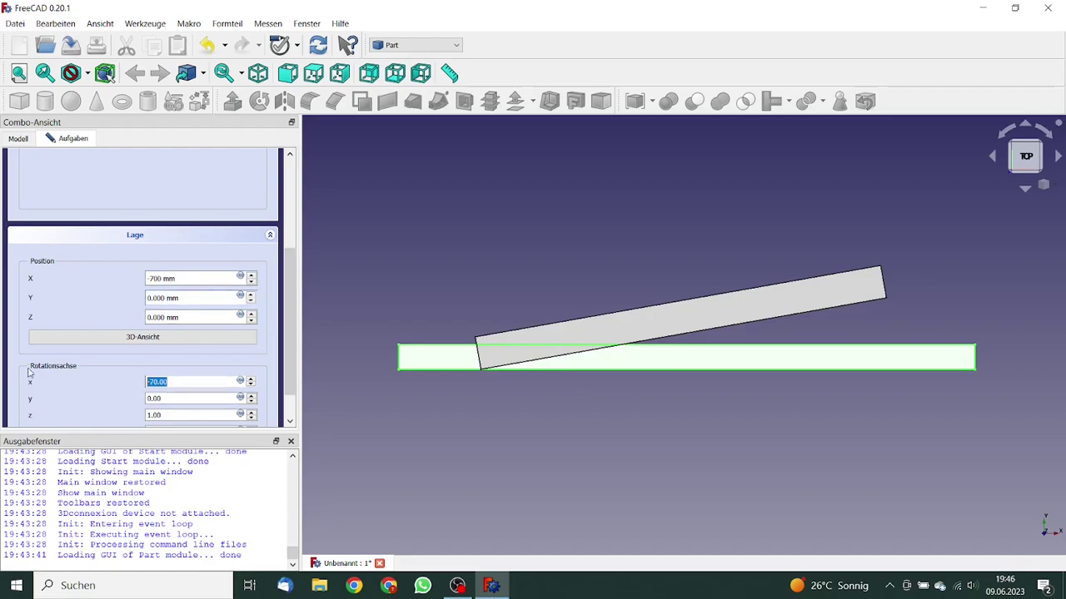
type("0")
key("Tab")
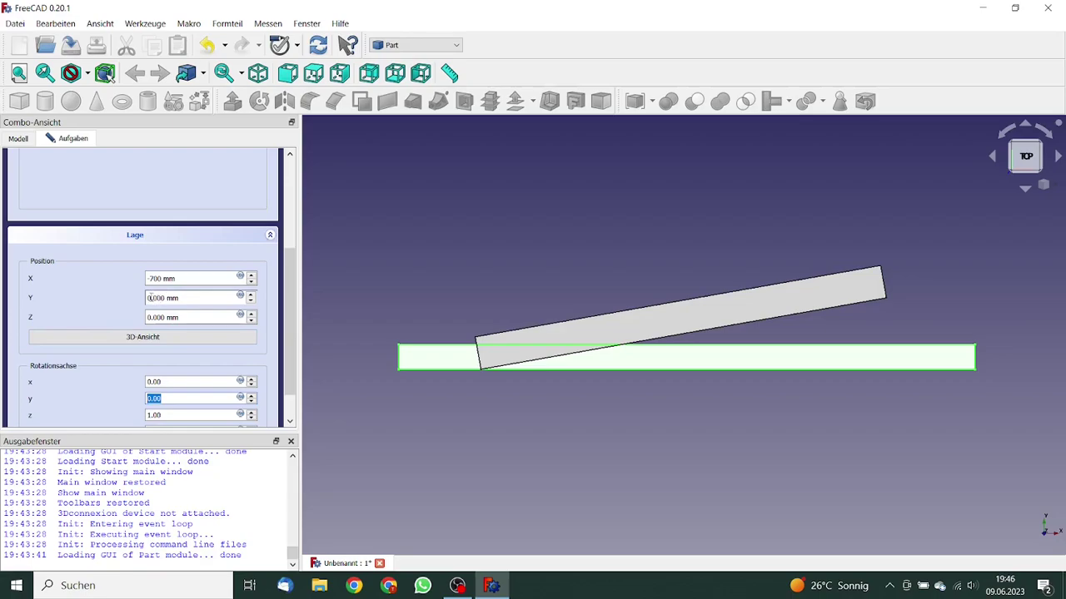
left_click_drag(148, 297, 152, 295)
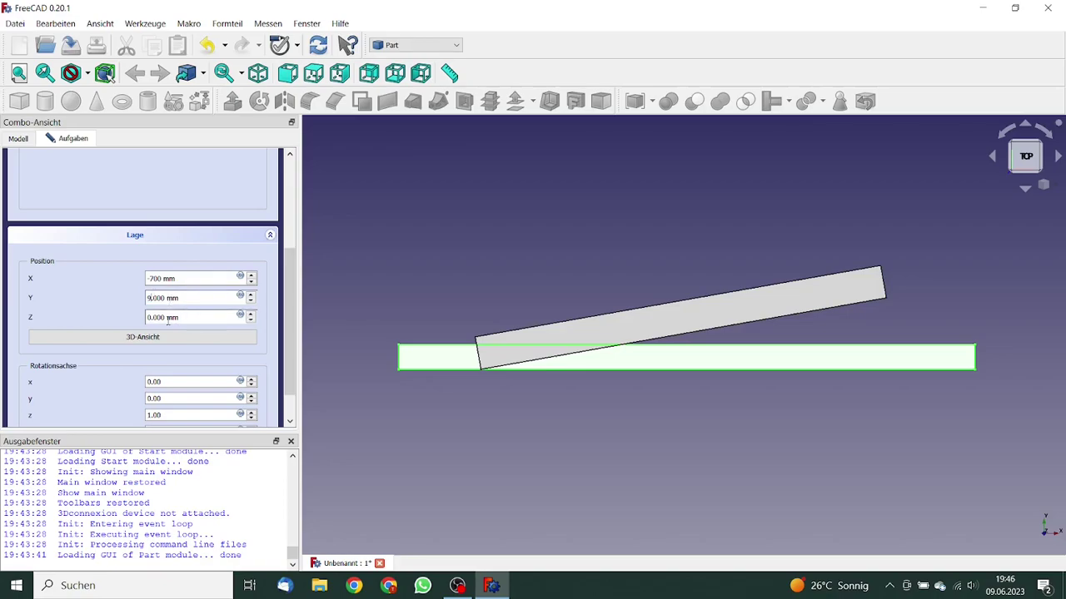
left_click(150, 318)
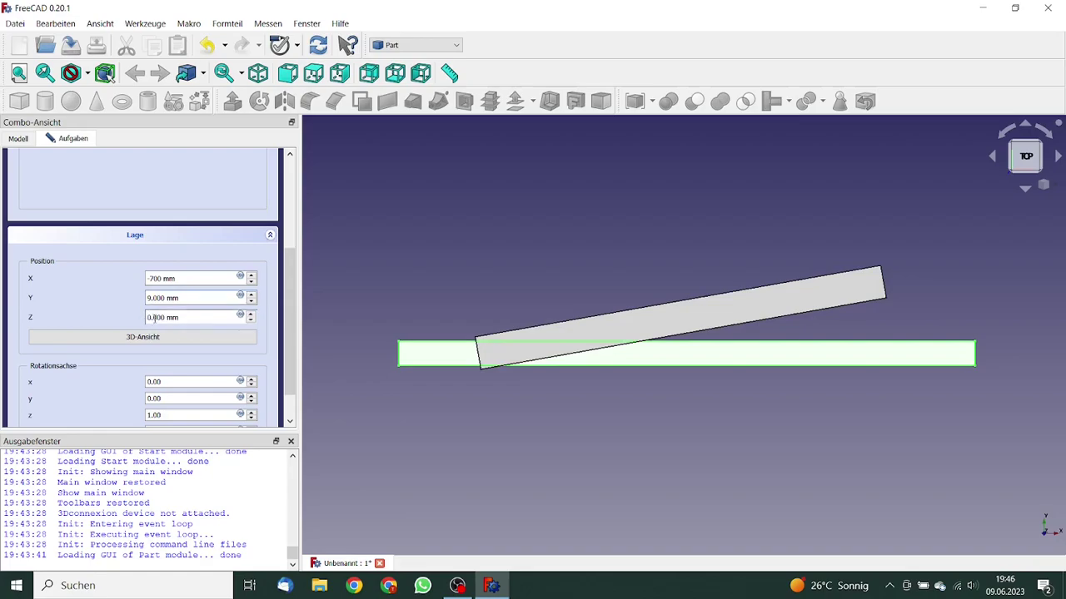
type("-5")
key("Tab")
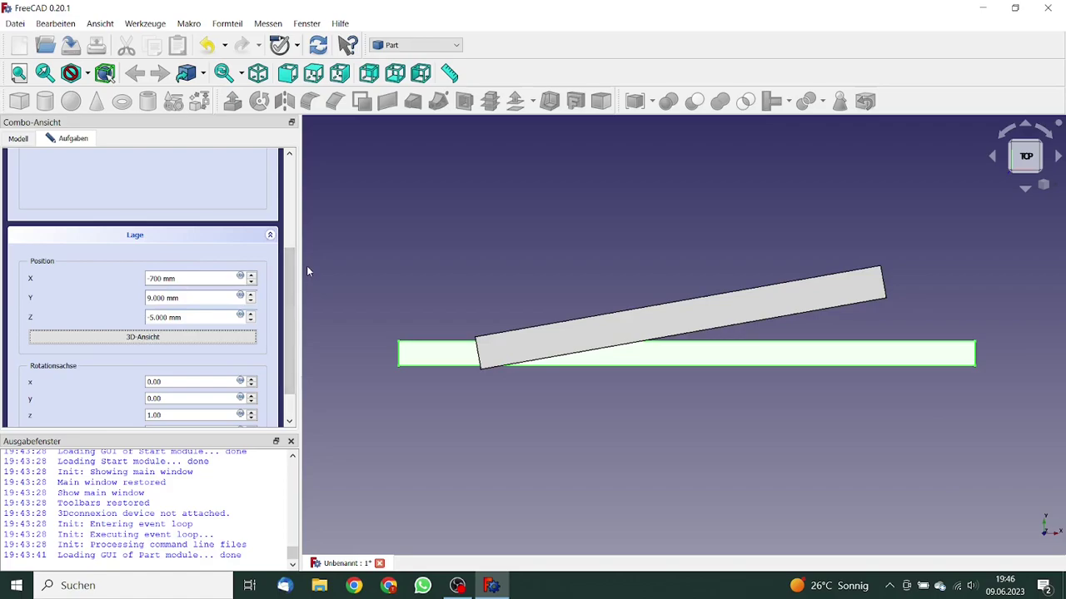
Set the PureWater rotation angle to 10°
left_click_drag(289, 270, 281, 207)
left_click_drag(152, 248, 142, 250)
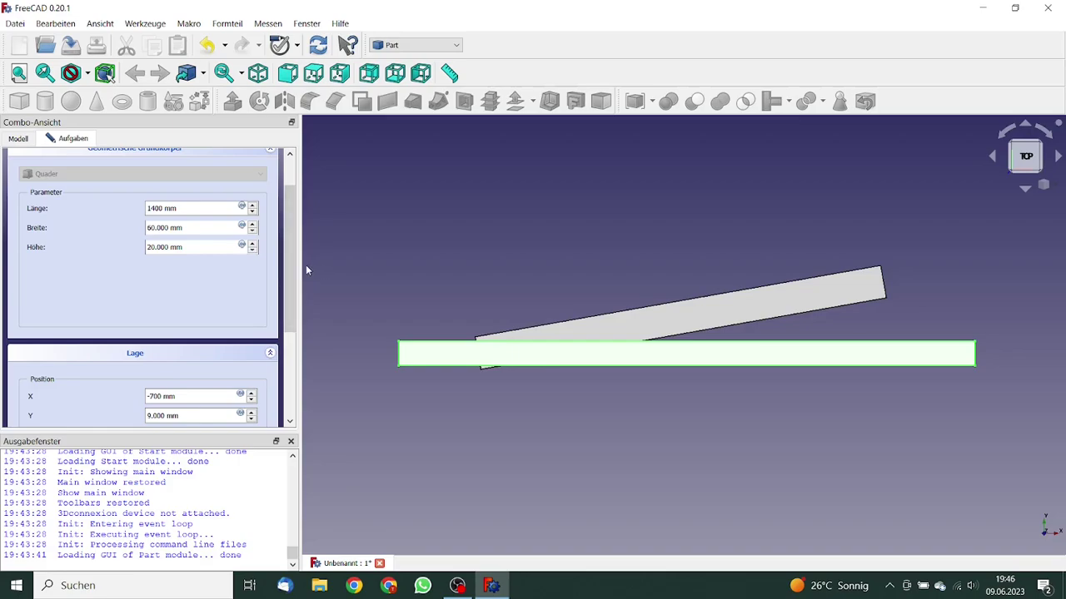
left_click_drag(290, 266, 293, 341)
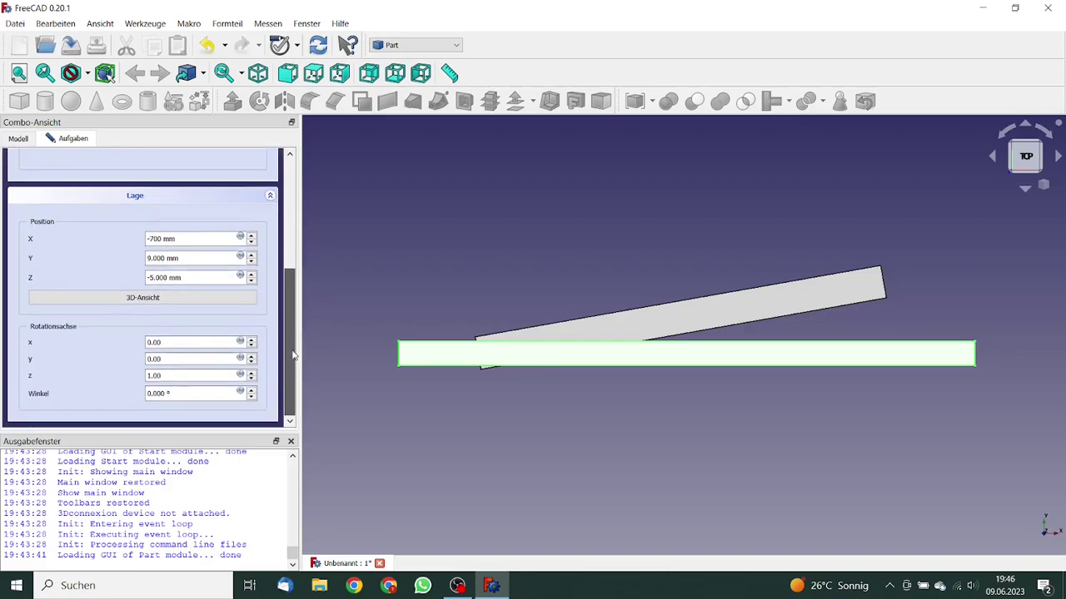
left_click(148, 393)
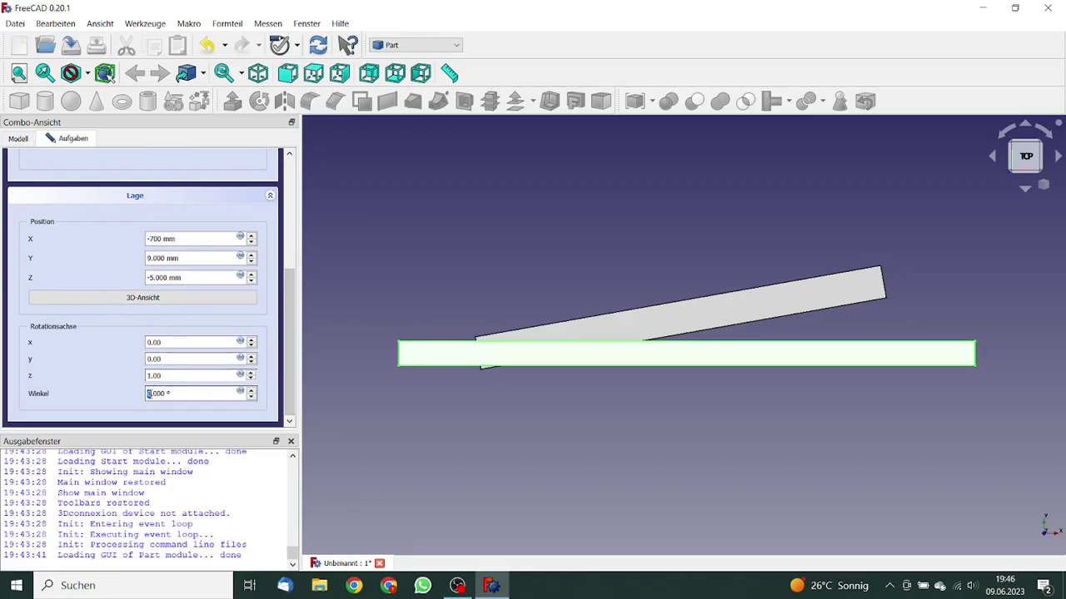
type("10")
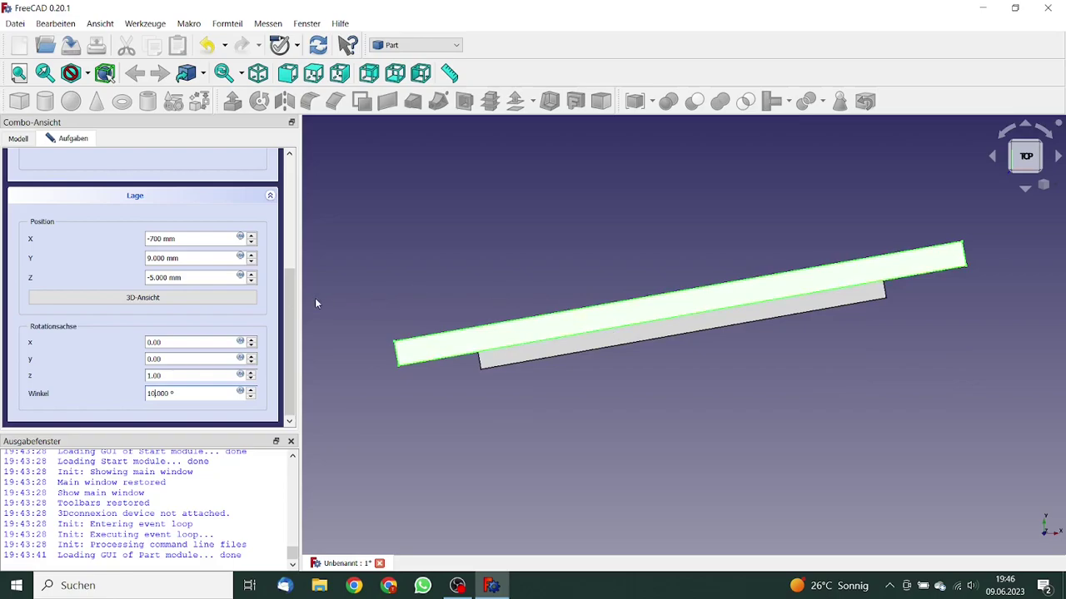
scroll(289, 287, "up", 5)
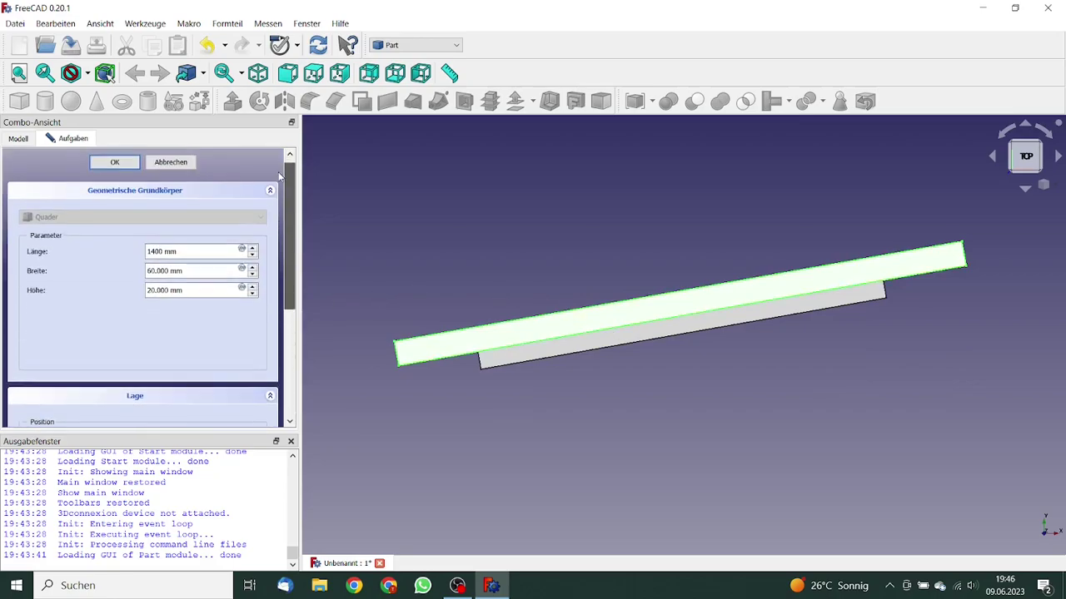
Confirm the PureWater box and save the file as Lektion13_KelvinHelmholtzVertices.FCStd
left_click(126, 170)
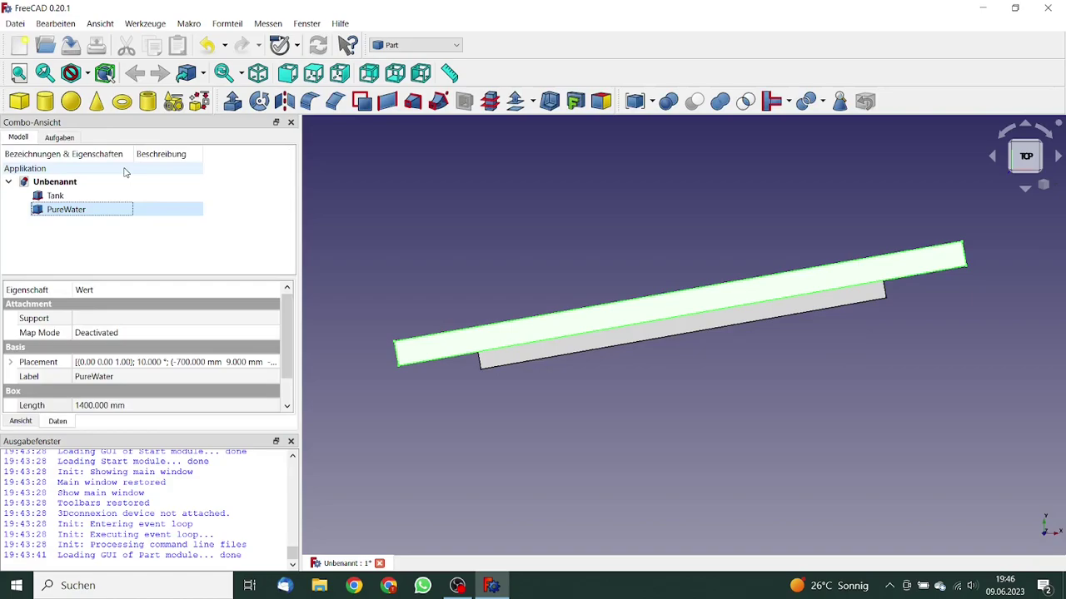
left_click(15, 24)
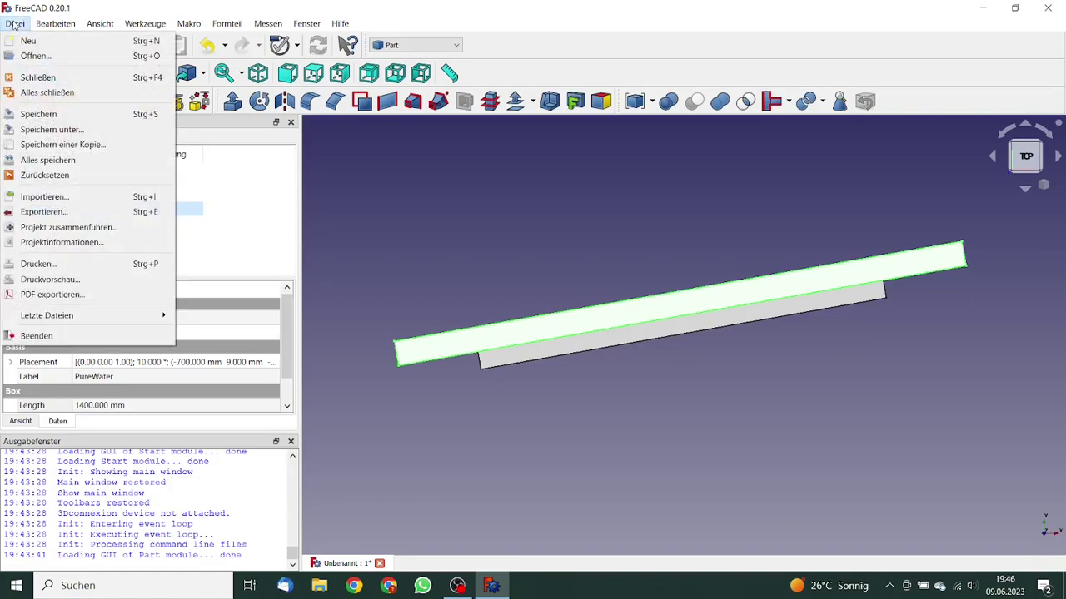
left_click(39, 115)
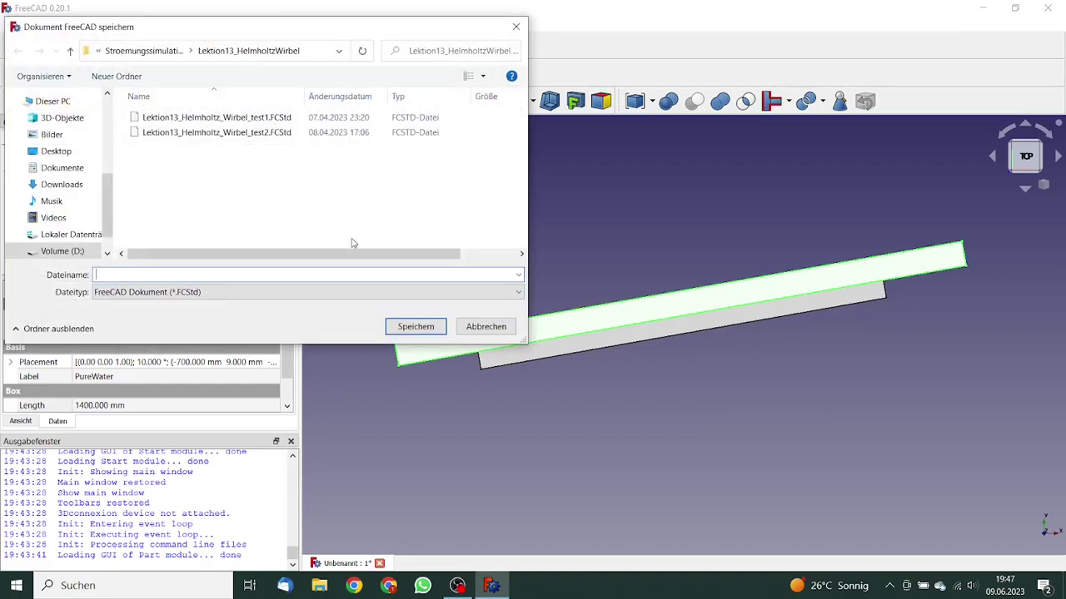
type("Lek")
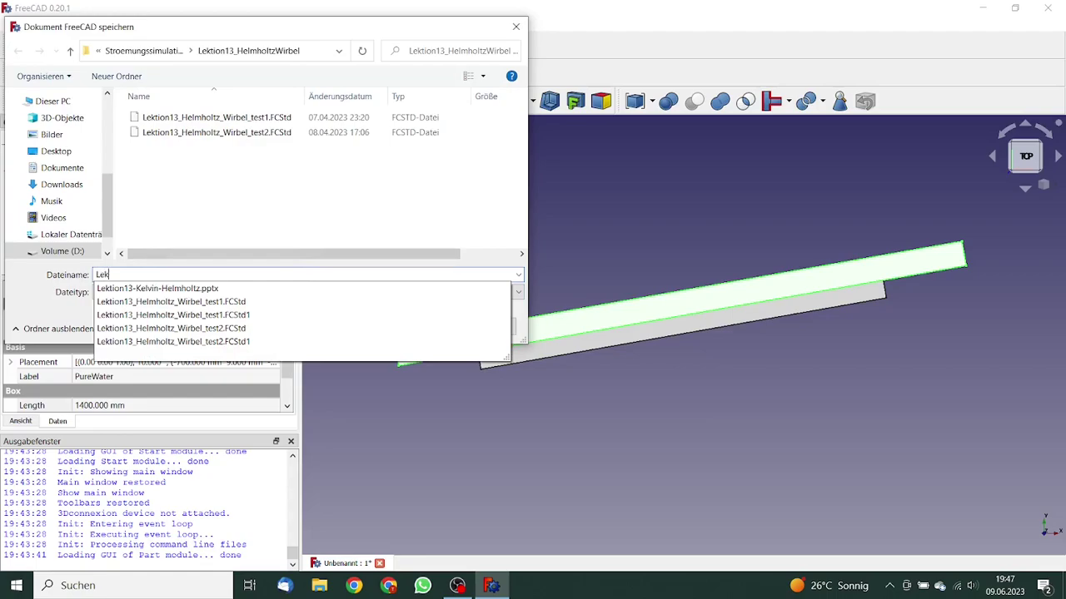
type("tion13_kel")
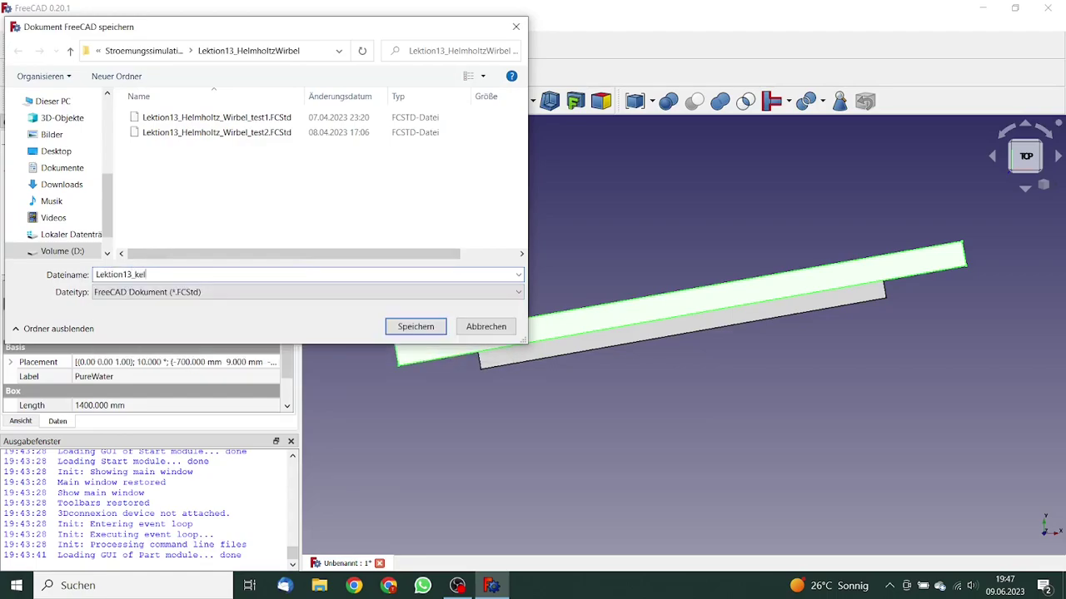
key("BackSpace")
key("BackSpace")
key("BackSpace")
type("KelvinHel")
left_click(421, 329)
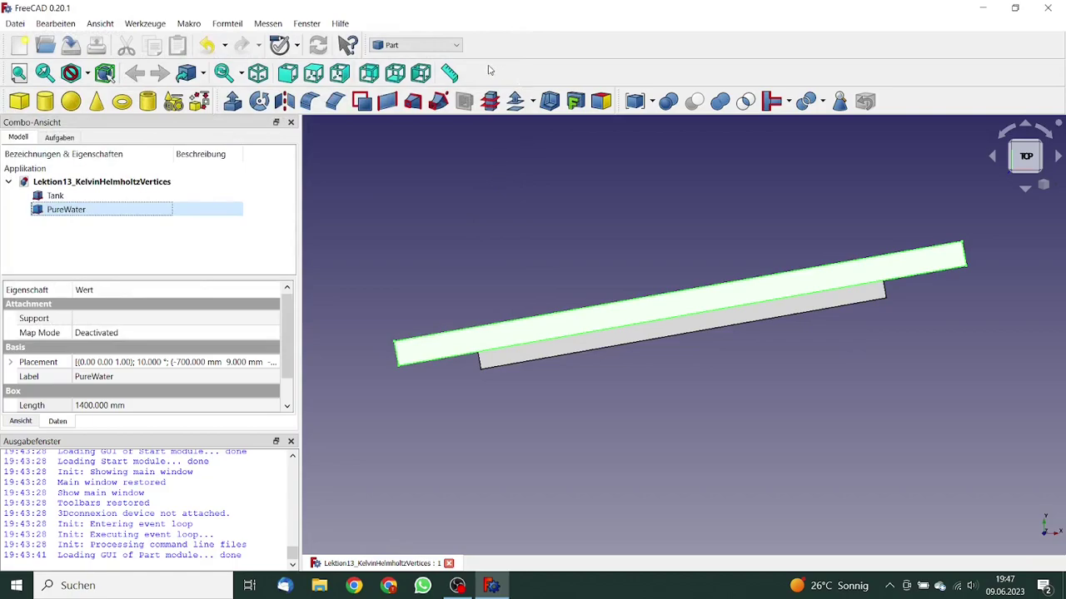
Switch to the CfdOF workbench
left_click(457, 45)
scroll(425, 250, "down", 1)
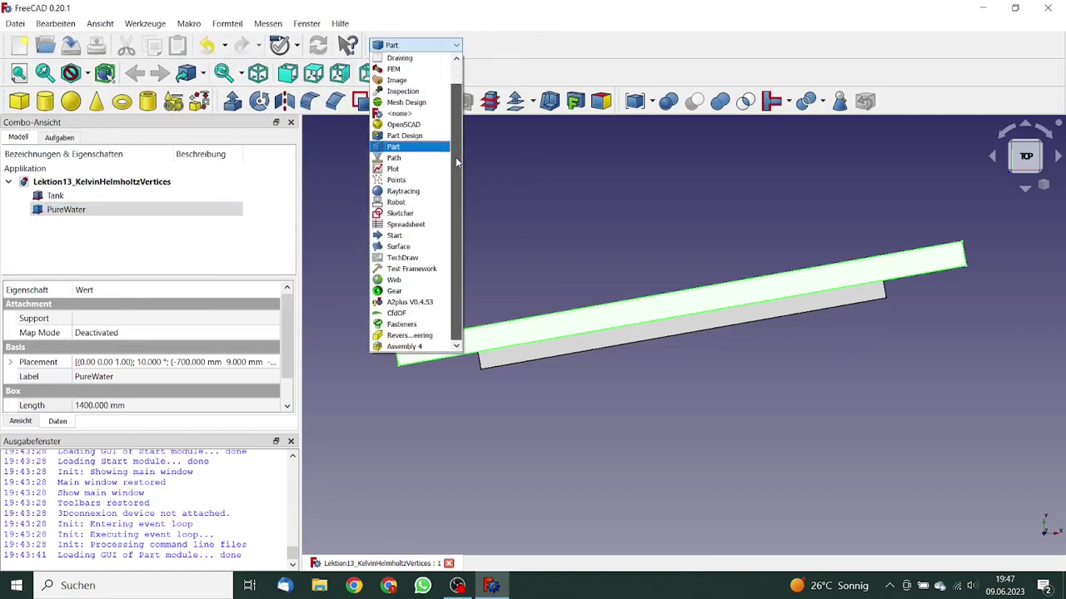
left_click(415, 313)
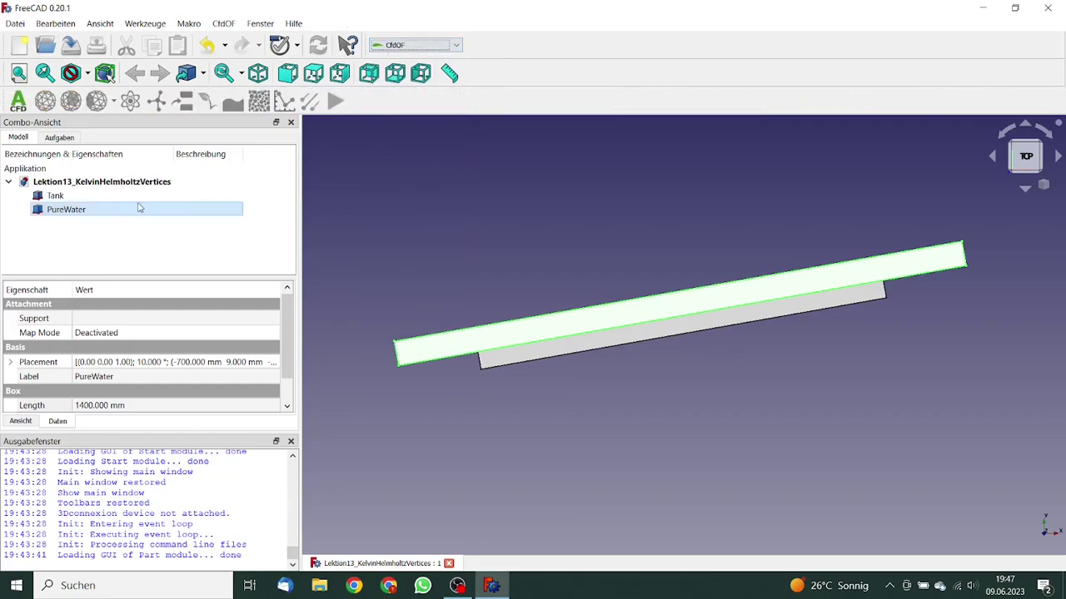
With Tank selected, create a CfdAnalysis and expand its contents
left_click(86, 197)
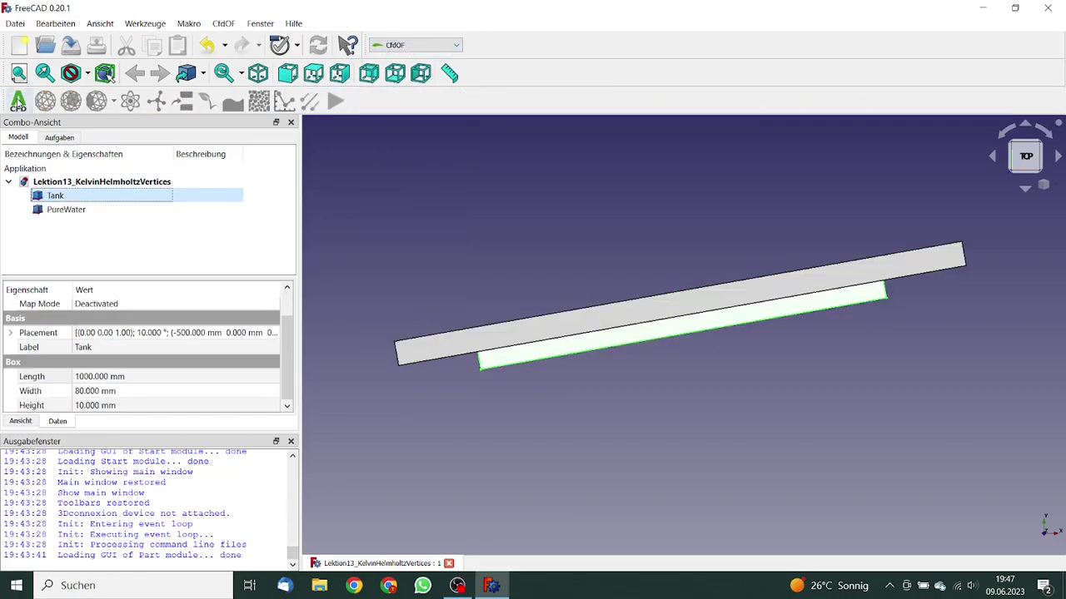
left_click(18, 102)
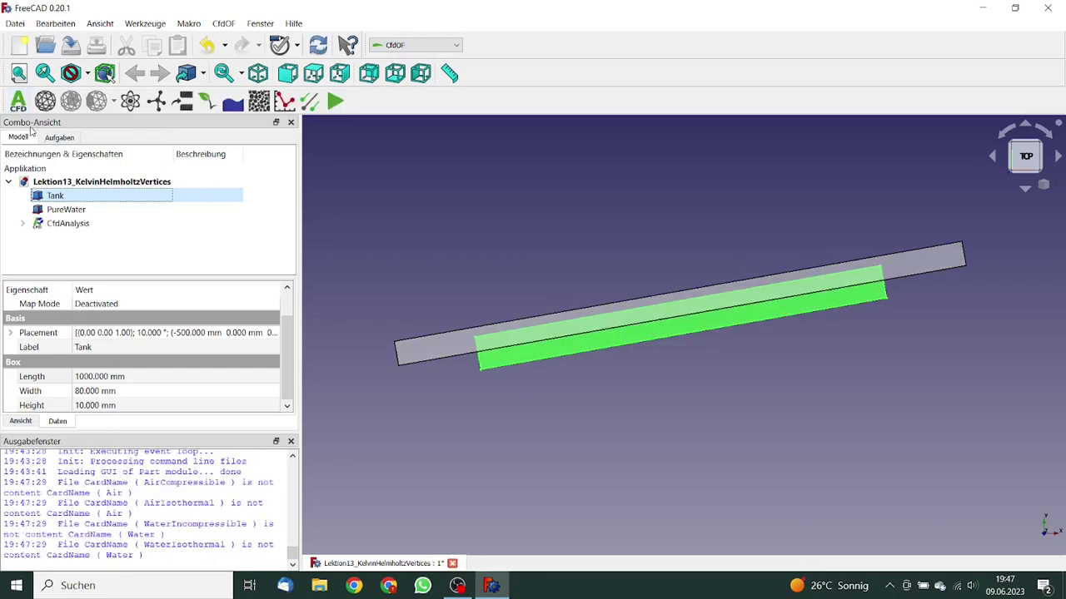
left_click(22, 224)
left_click(125, 224)
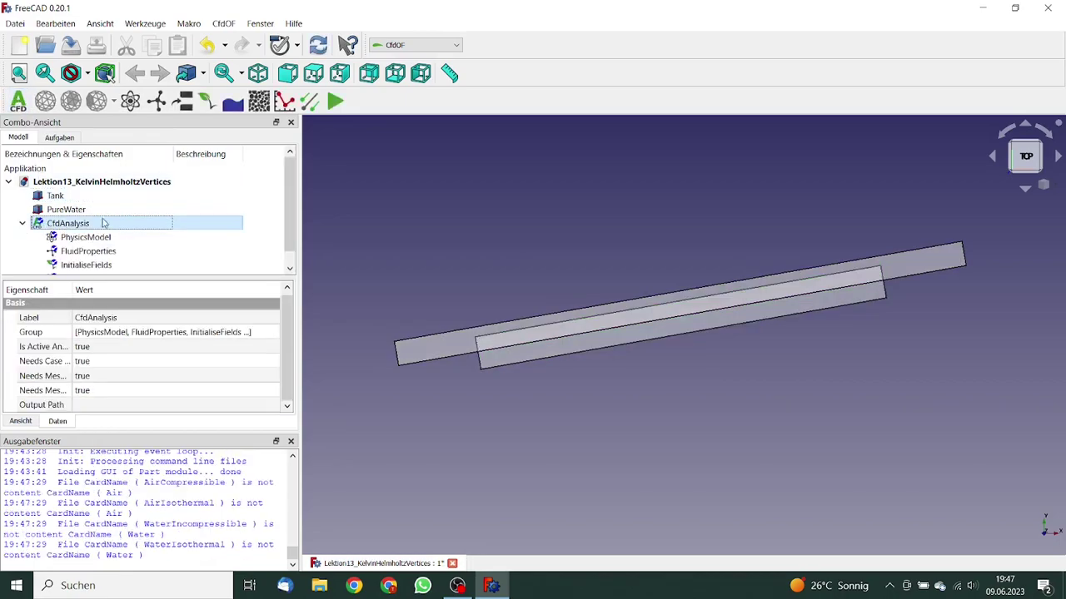
scroll(283, 214, "down", 1)
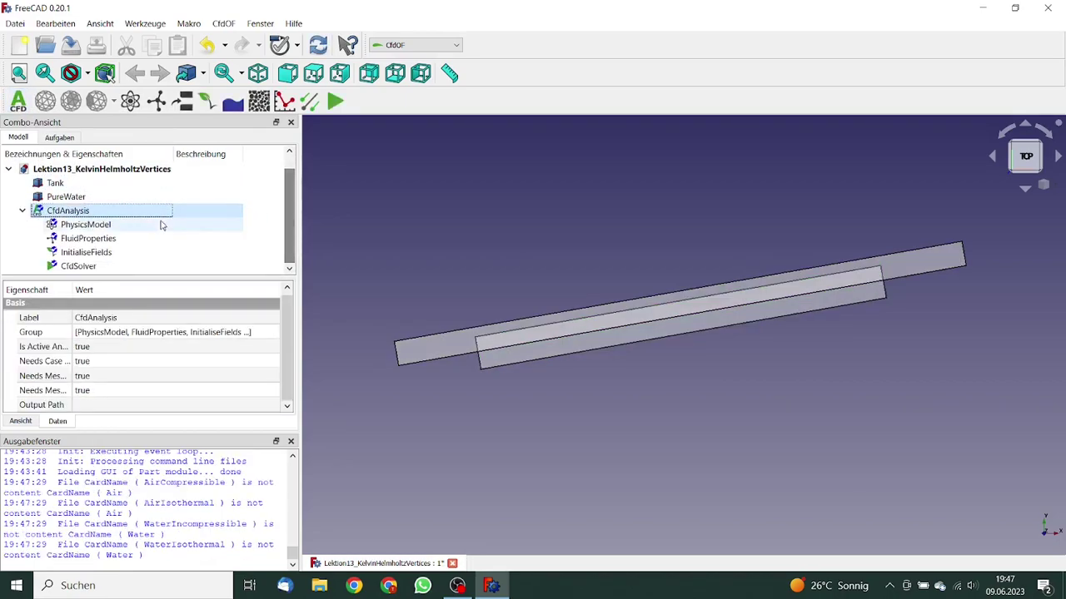
Set PhysicsModel to transient, laminar Multiphase - free surface flow and confirm
double_click(123, 226)
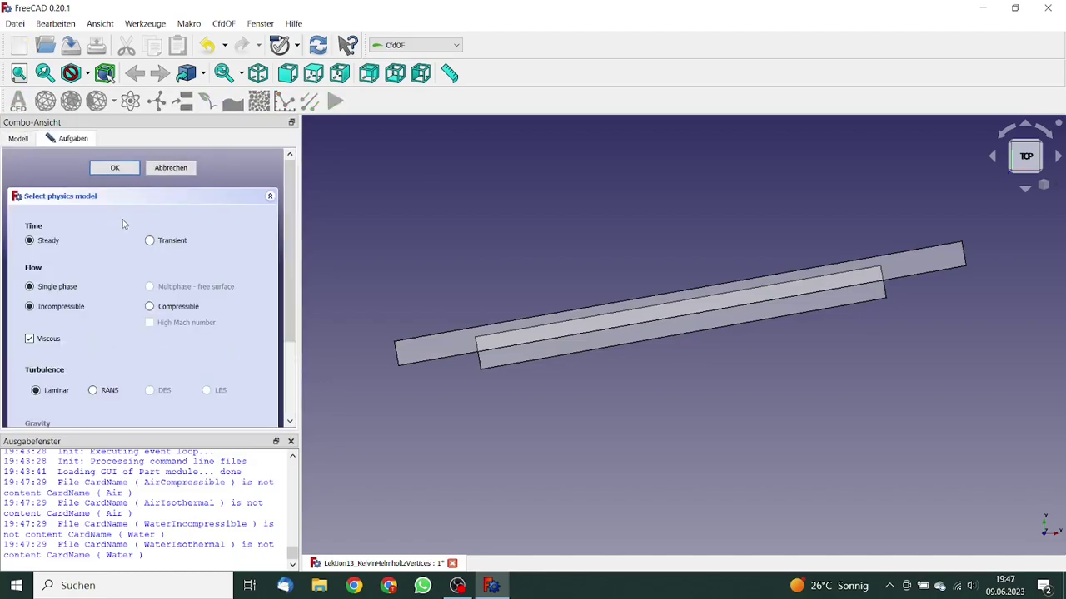
left_click(169, 241)
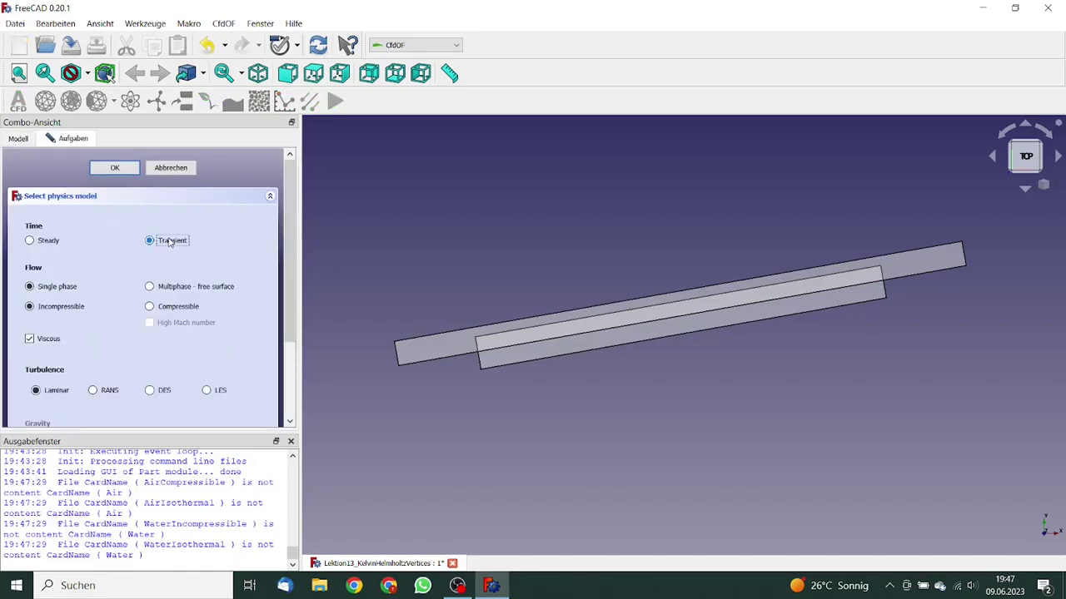
left_click(176, 288)
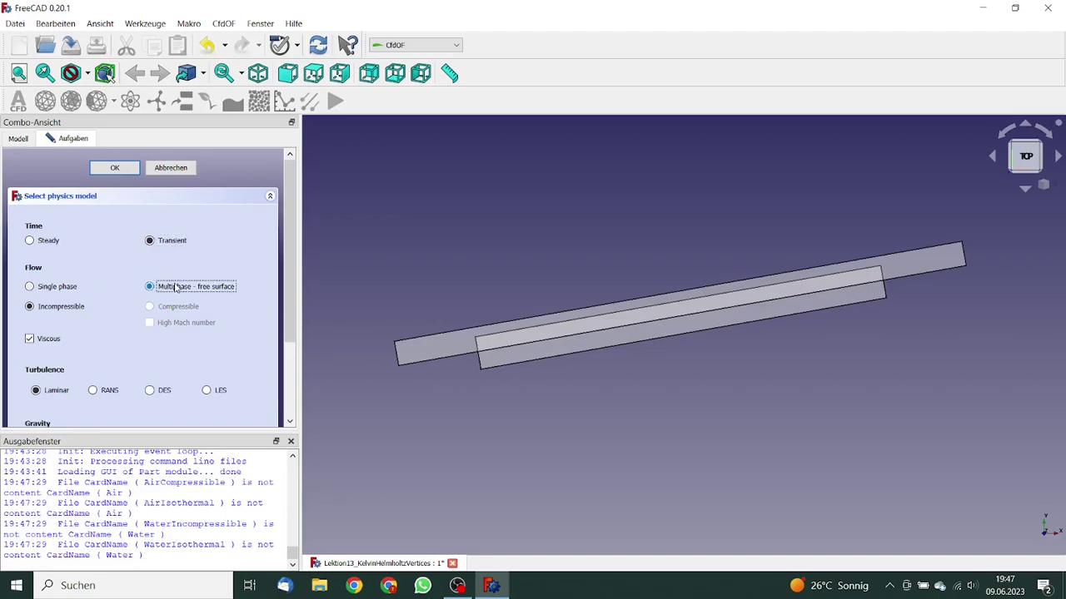
left_click(150, 286)
left_click_drag(286, 327, 284, 264)
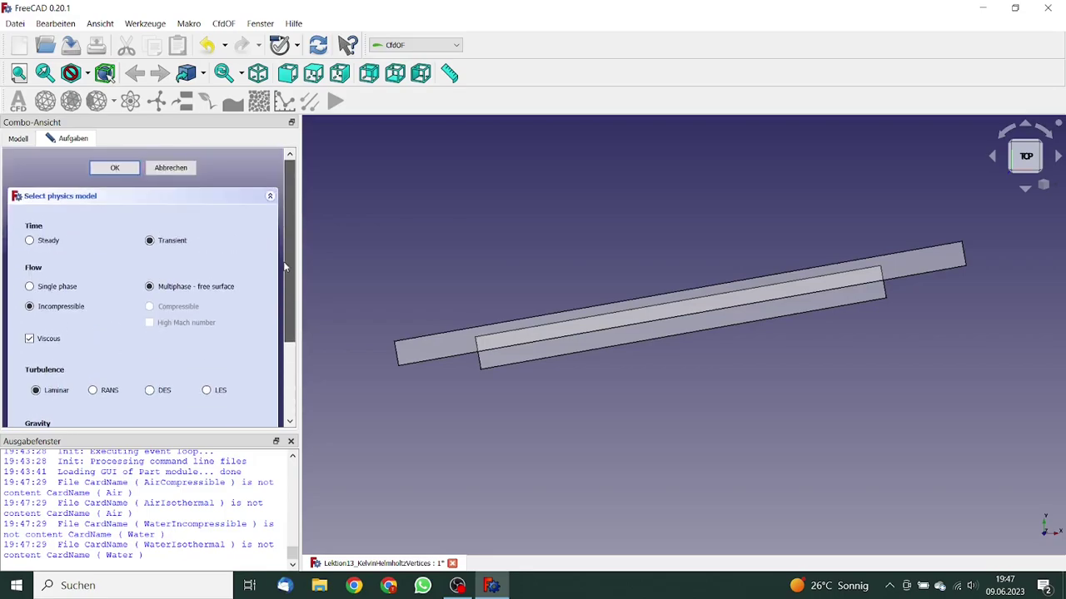
left_click(116, 168)
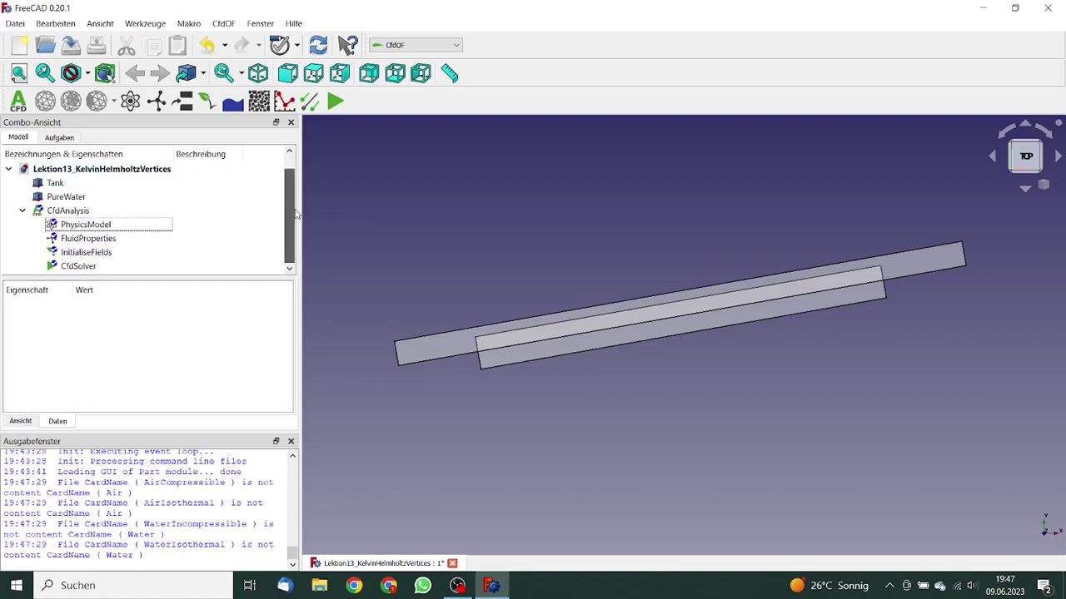
Set the analysis fluid to SeaWater from the predefined fluid library
left_click(111, 239)
double_click(110, 239)
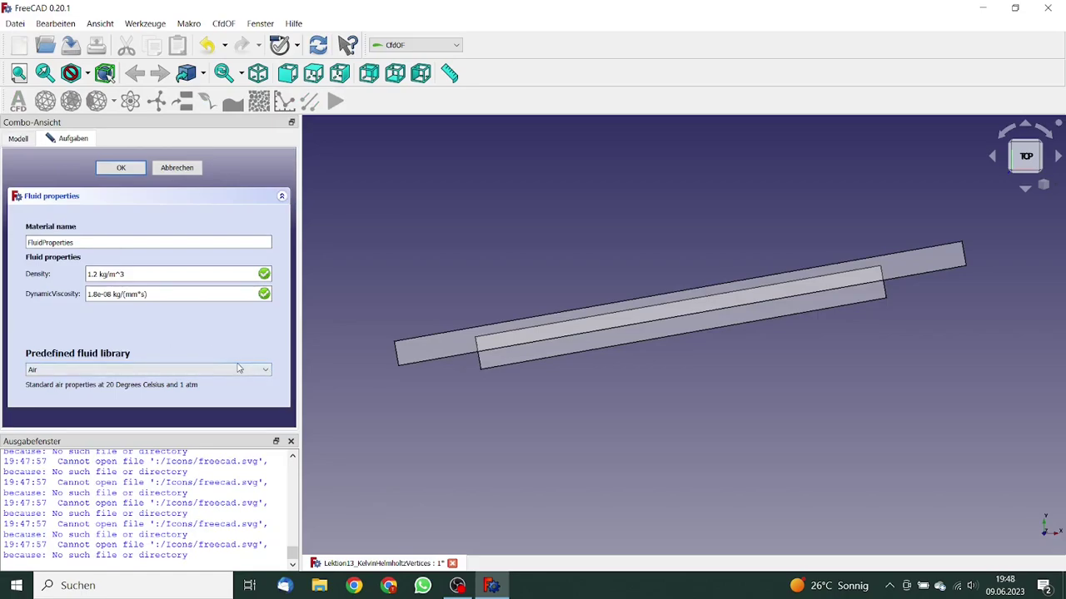
left_click(267, 373)
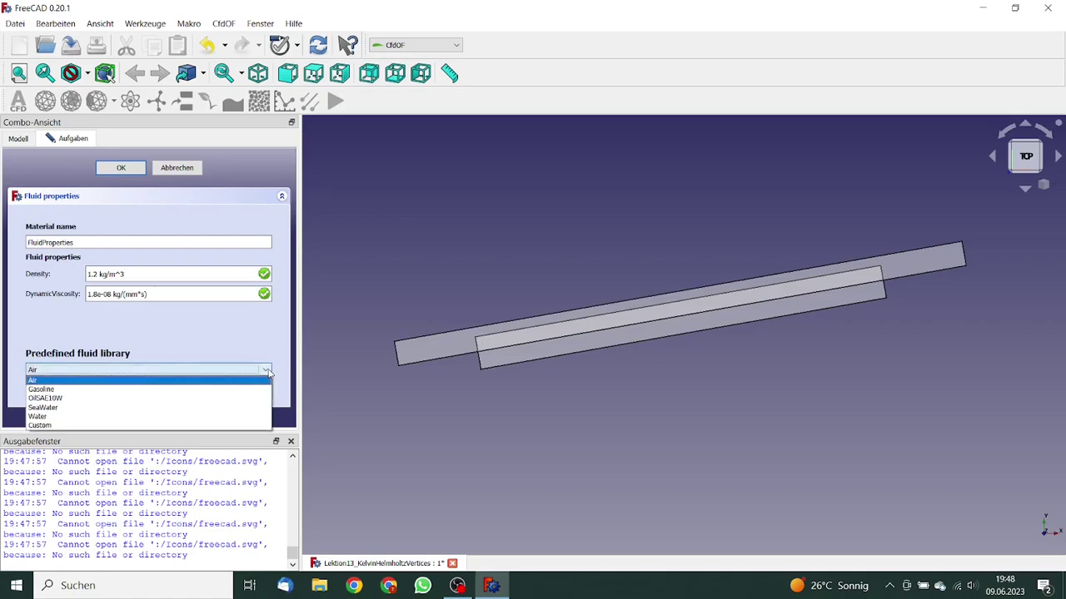
left_click(74, 408)
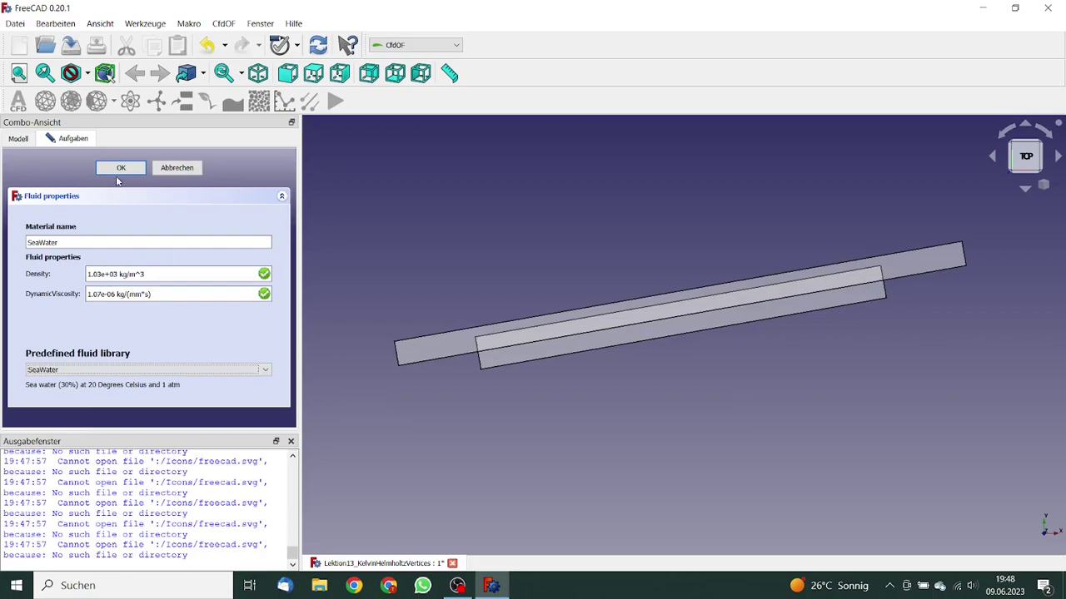
left_click(121, 170)
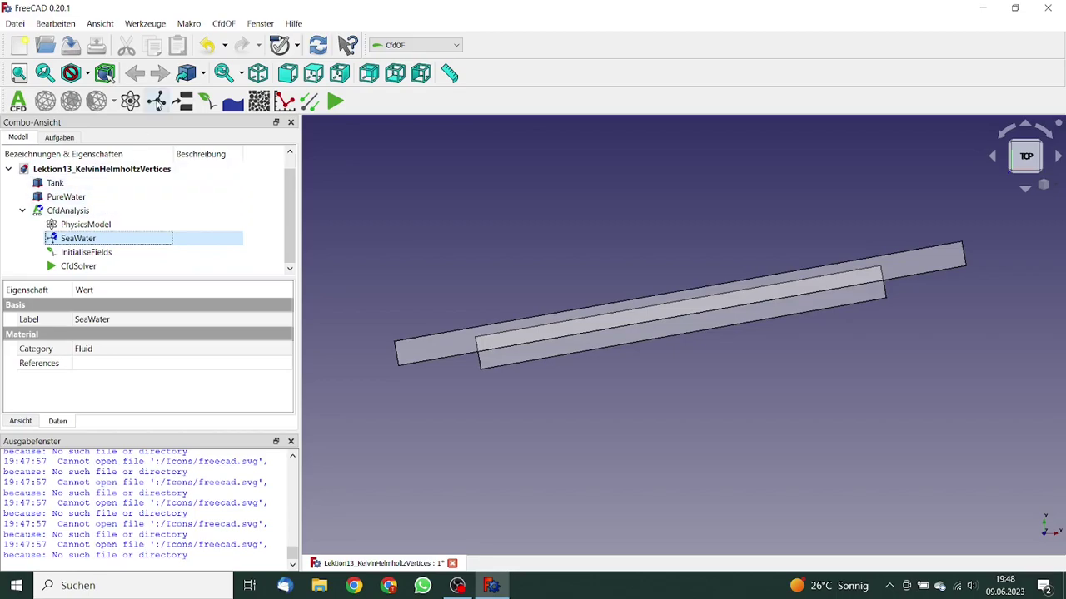
Add a second fluid using the Water preset
left_click(156, 100)
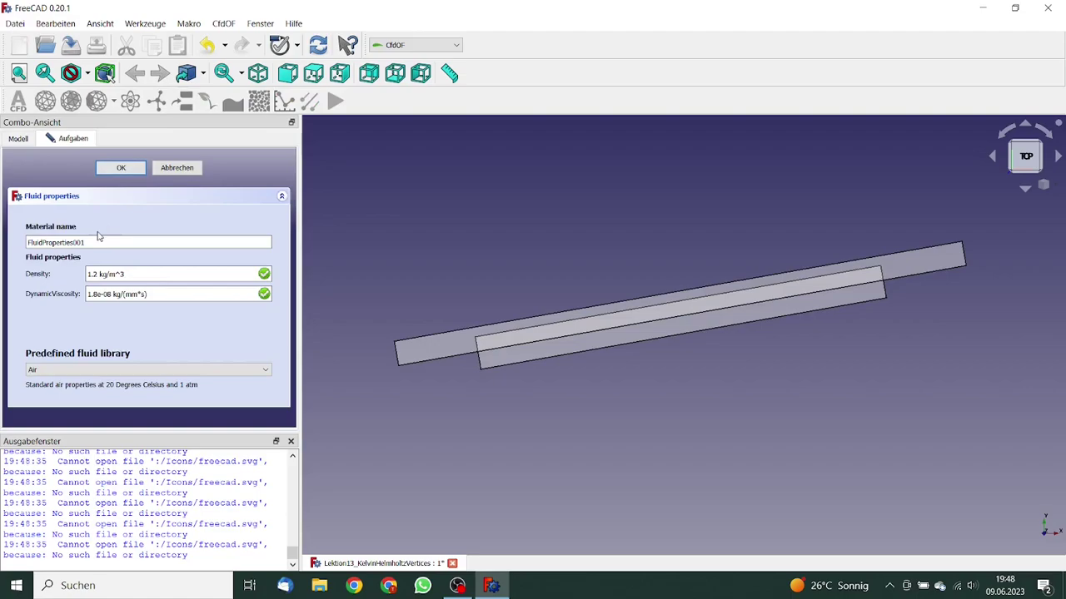
left_click(96, 364)
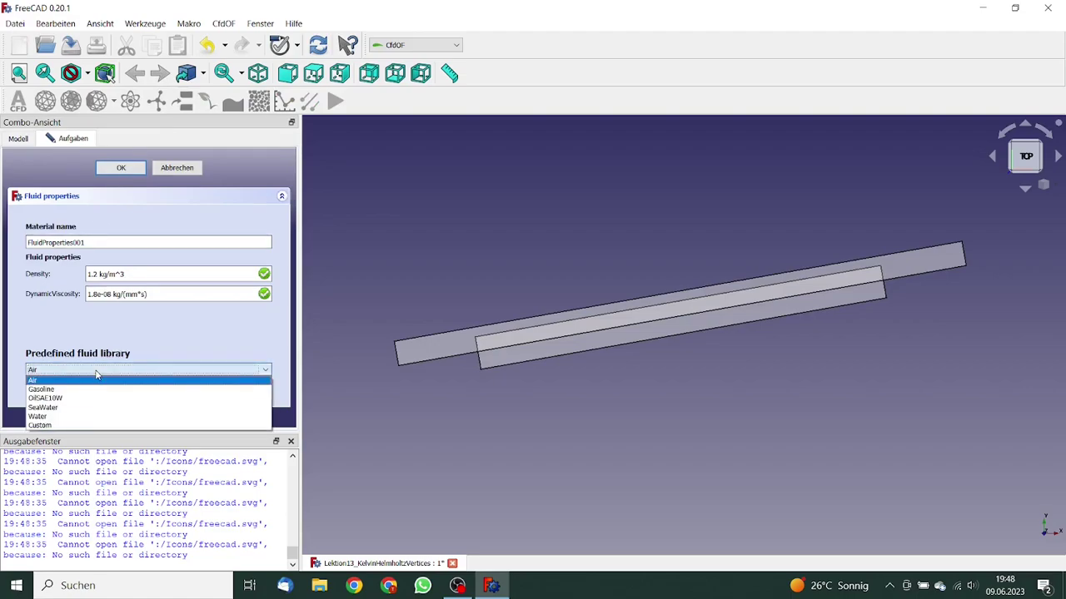
left_click(70, 421)
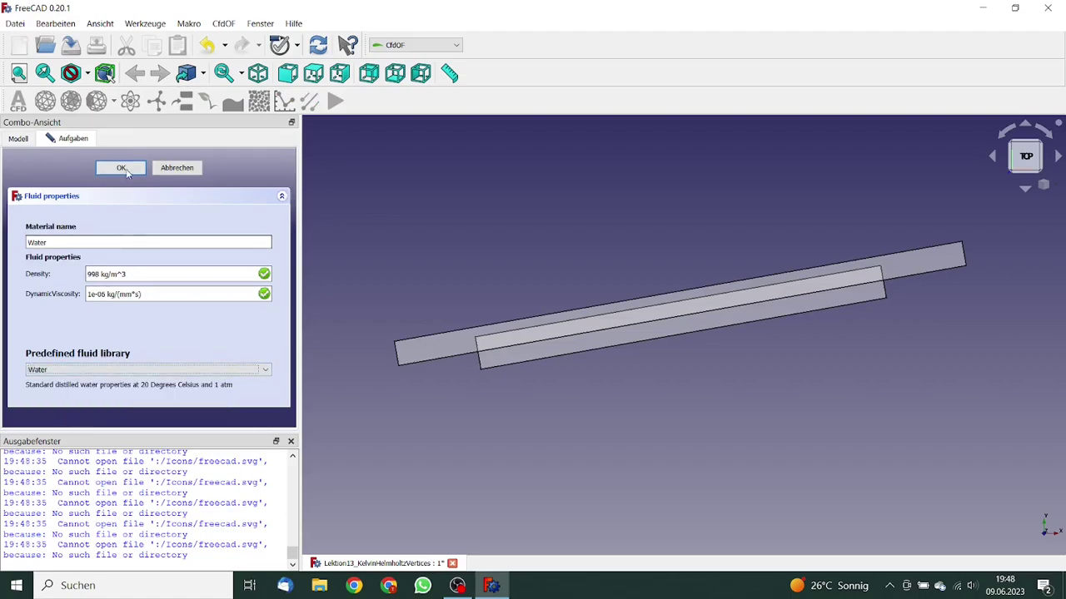
left_click(129, 170)
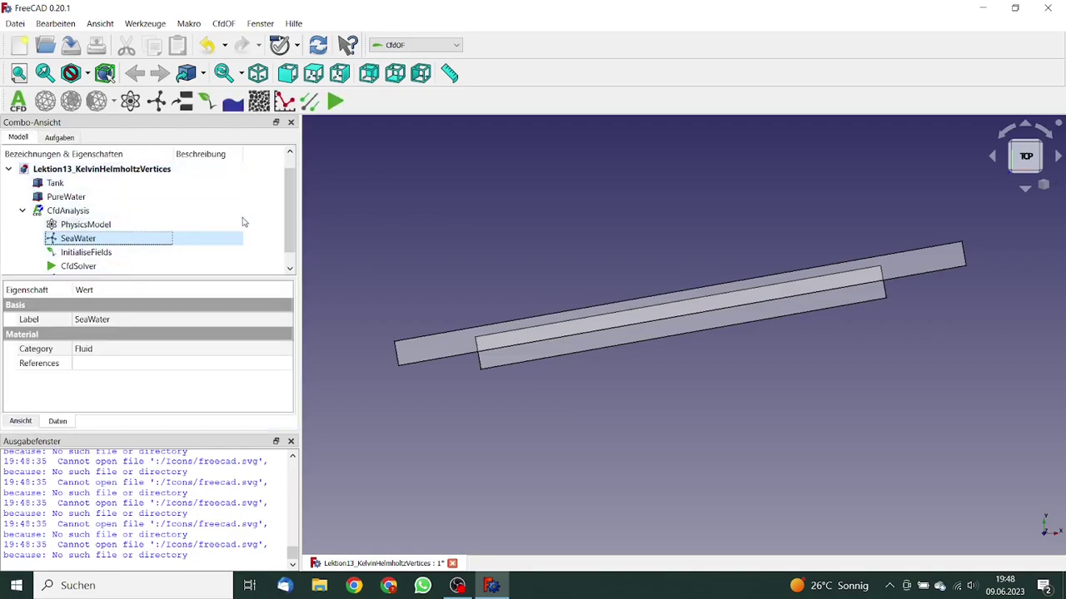
Initialise the fields with potential-flow velocity, a specified 1 Pa pressure and SeaWater volume fraction 1
left_click_drag(291, 218, 292, 239)
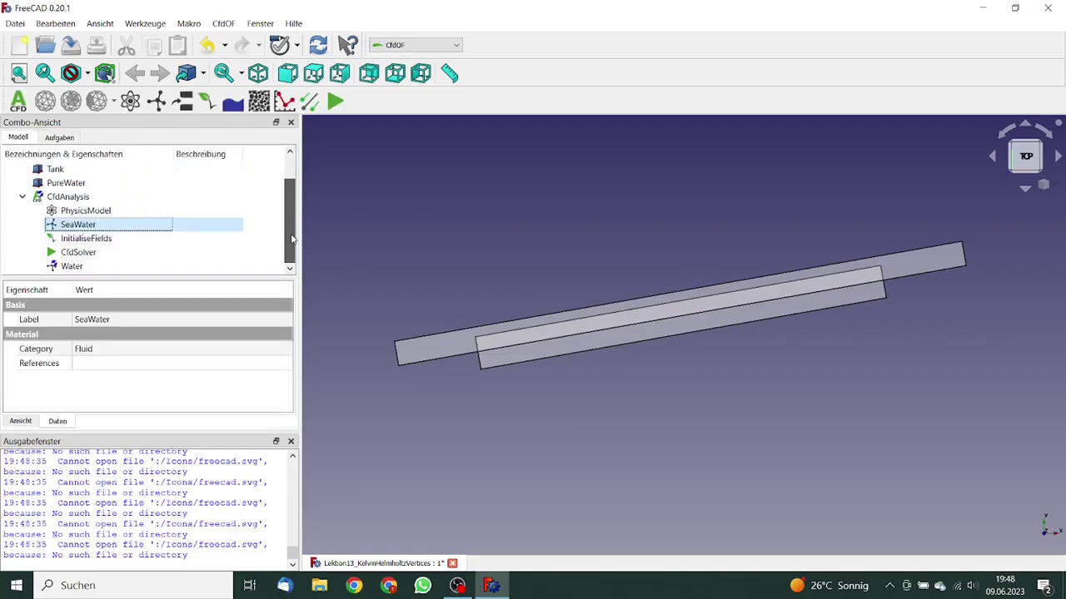
double_click(93, 241)
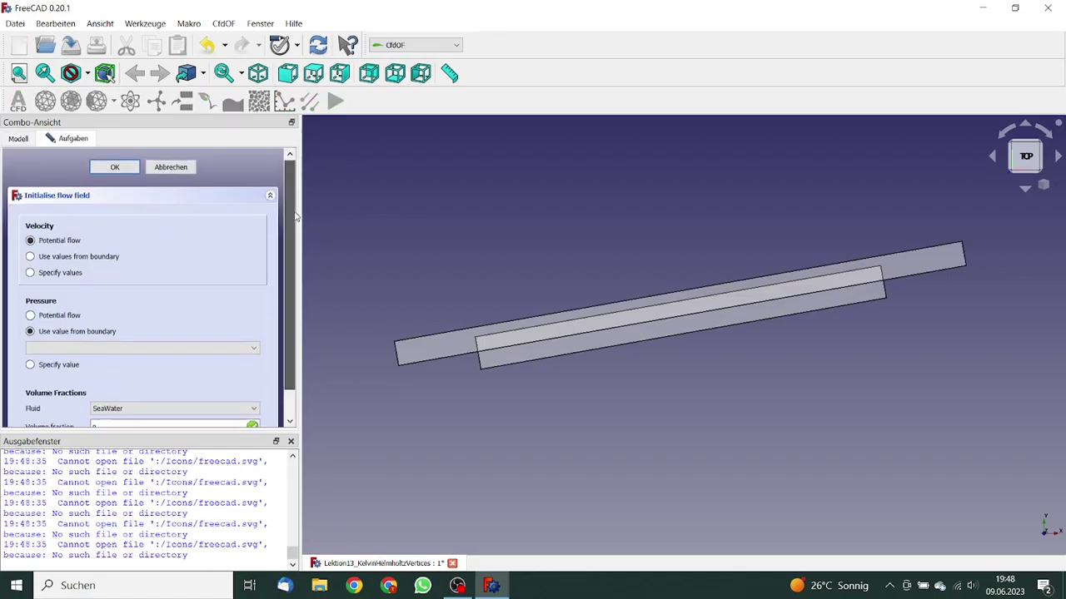
scroll(167, 214, "down", 1)
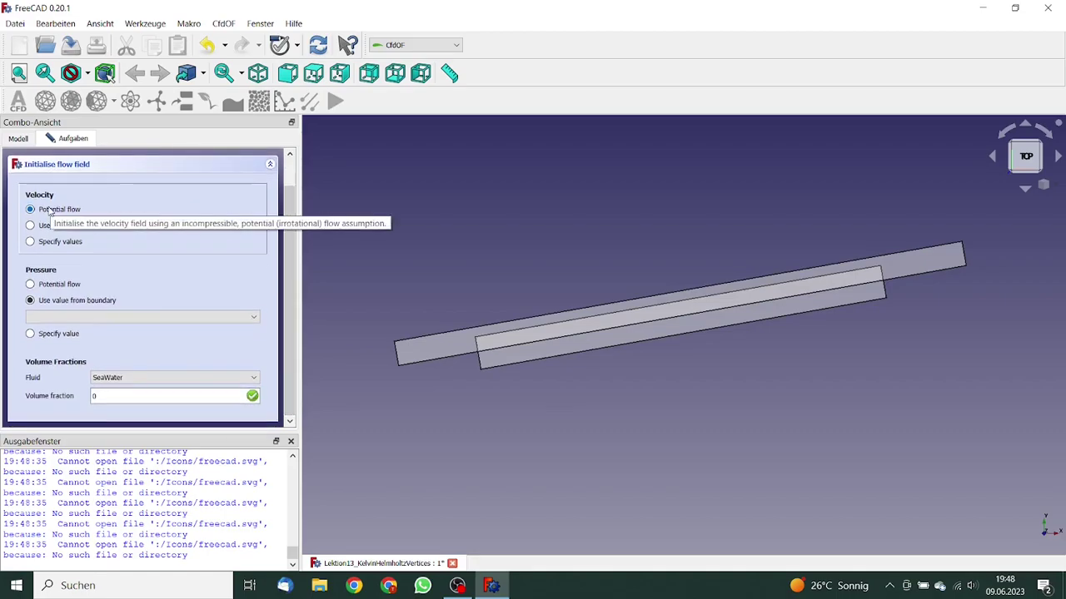
left_click(49, 336)
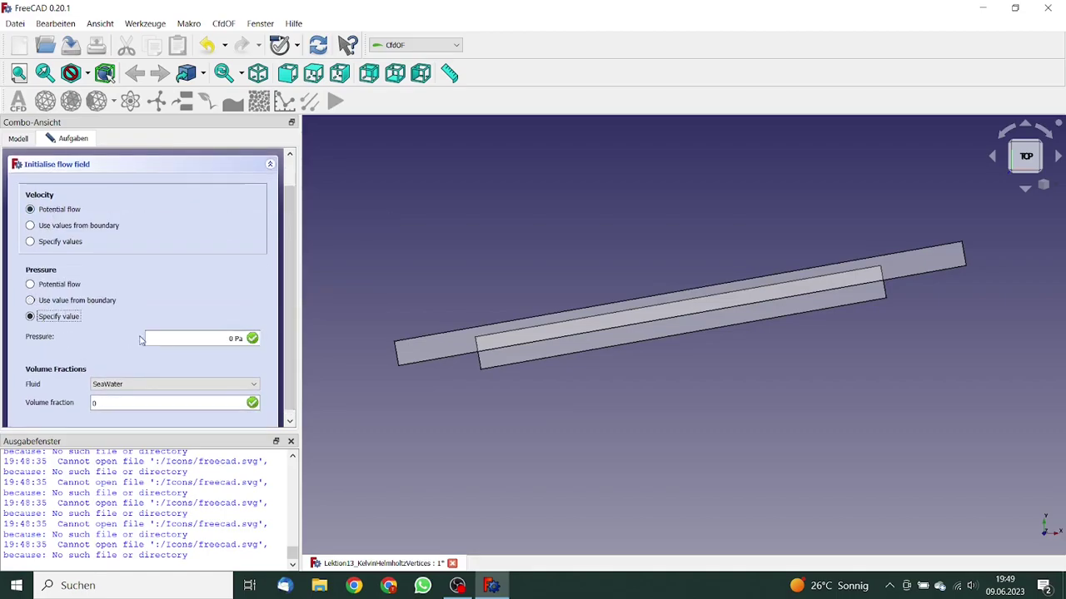
double_click(233, 338)
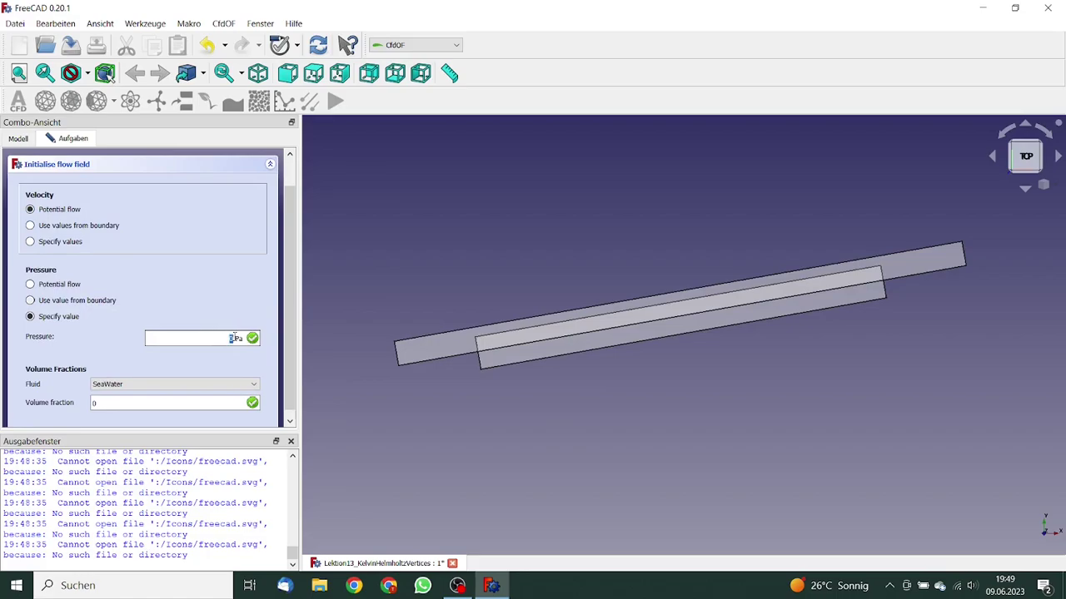
type("1")
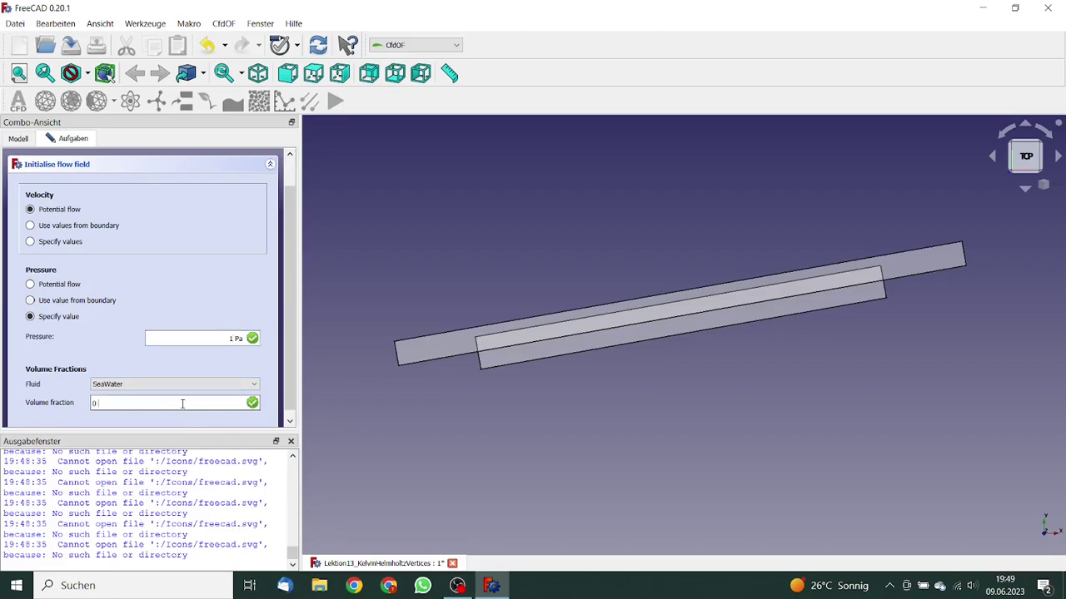
double_click(188, 405)
type("1")
left_click_drag(293, 331, 282, 229)
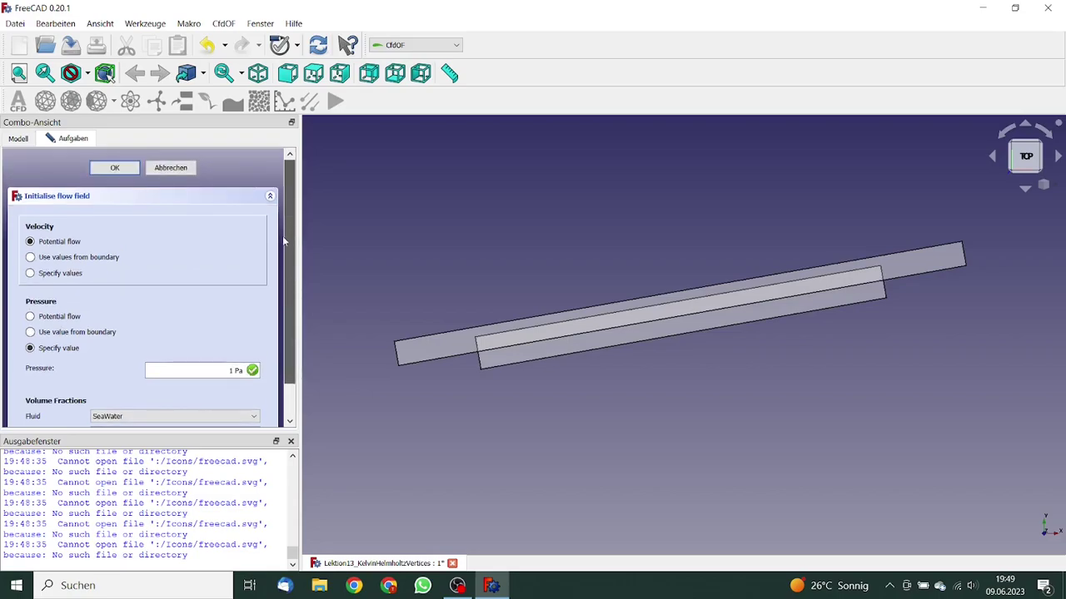
left_click(116, 168)
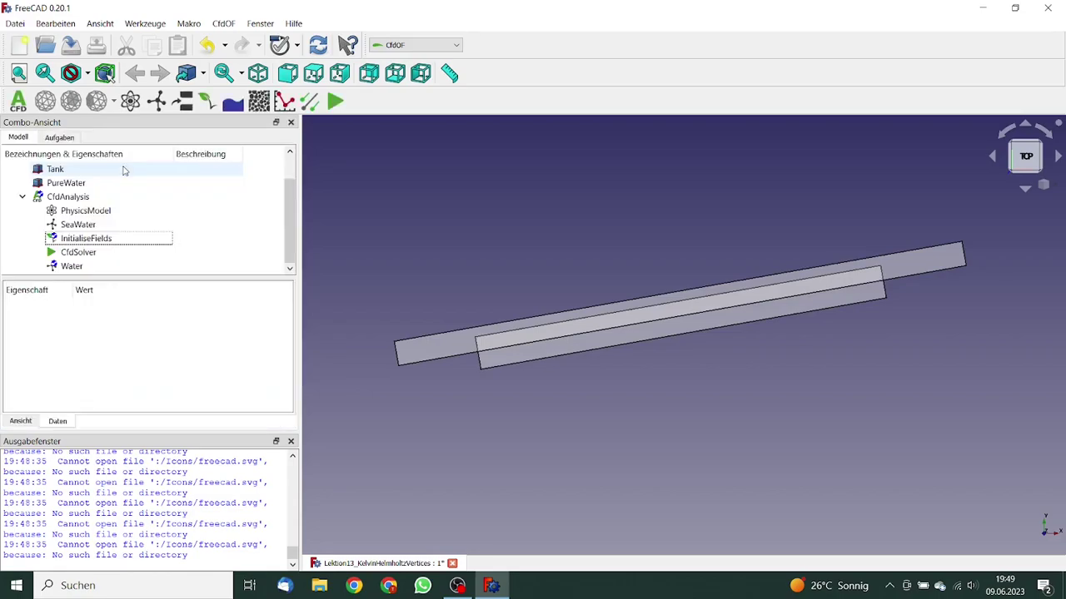
Create a new InitialisationZone in the CfdAnalysis
left_click(158, 197)
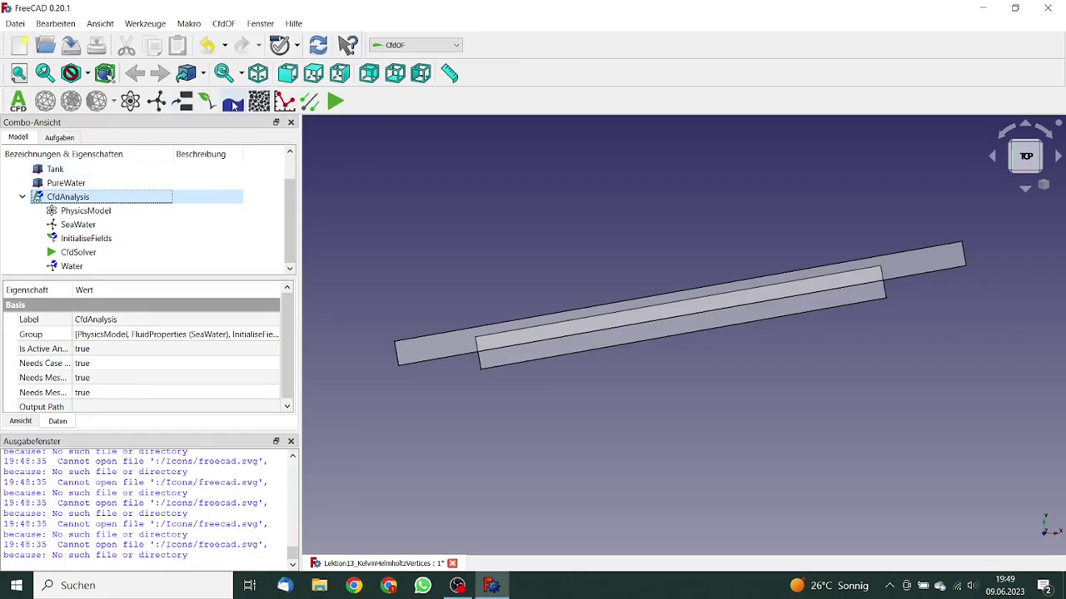
left_click(233, 103)
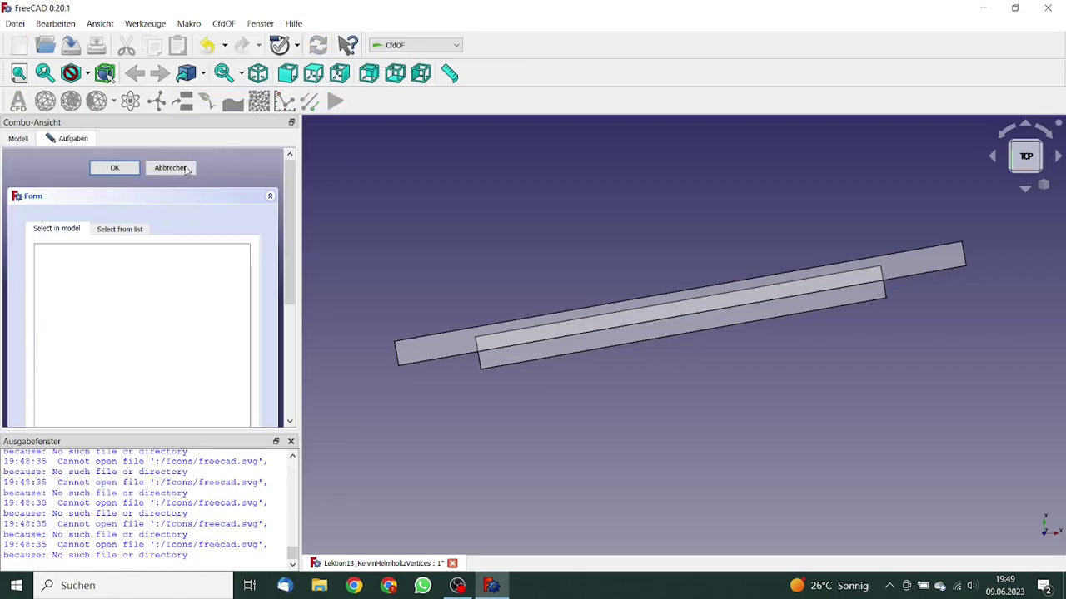
left_click(171, 168)
scroll(289, 220, "down", 1)
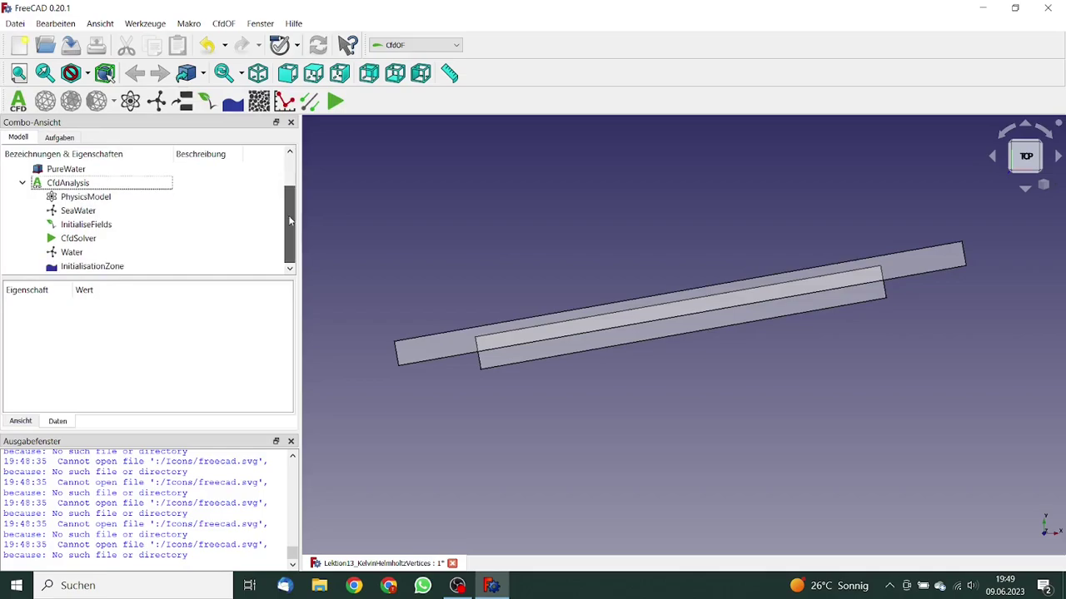
left_click(117, 267)
double_click(116, 267)
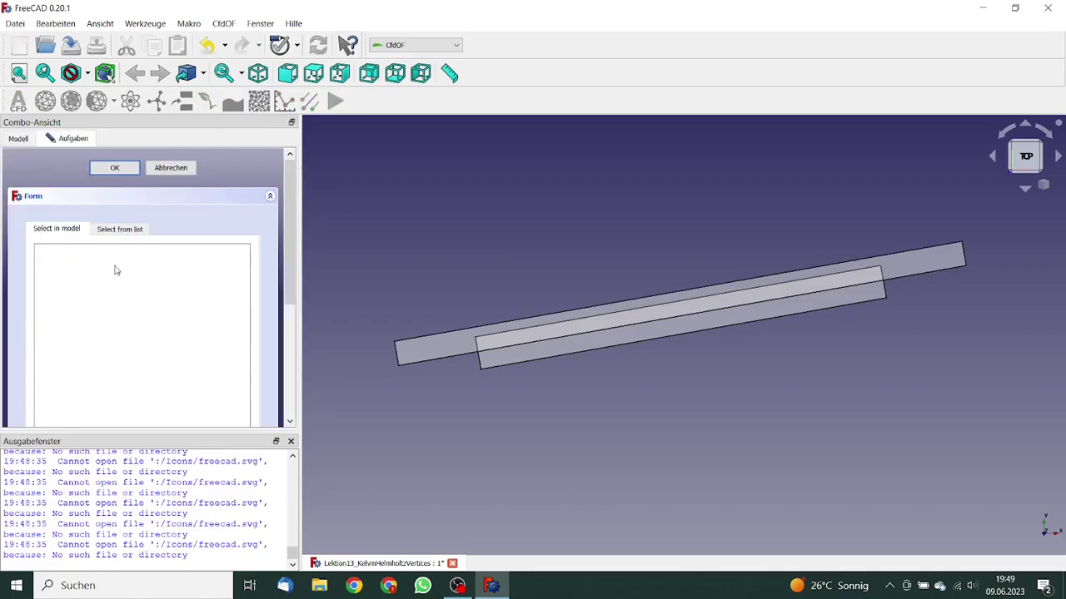
Assign the upper PureWater bar to the zone with a SeaWater volume fraction of 0
left_click(439, 349)
left_click_drag(293, 282, 293, 361)
left_click(146, 318)
left_click_drag(291, 297, 278, 358)
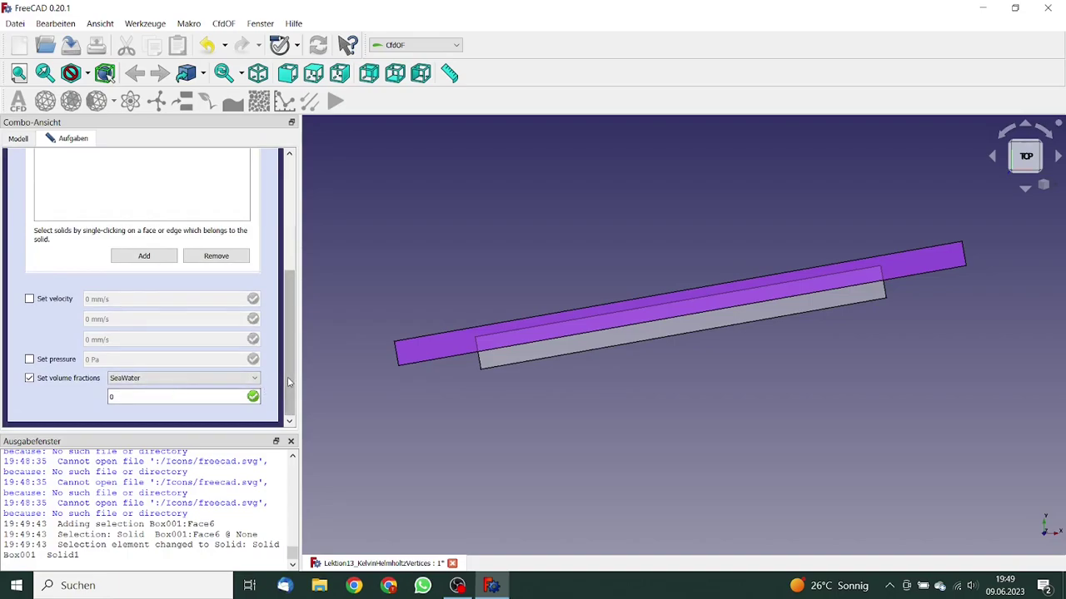
left_click_drag(291, 341, 221, 181)
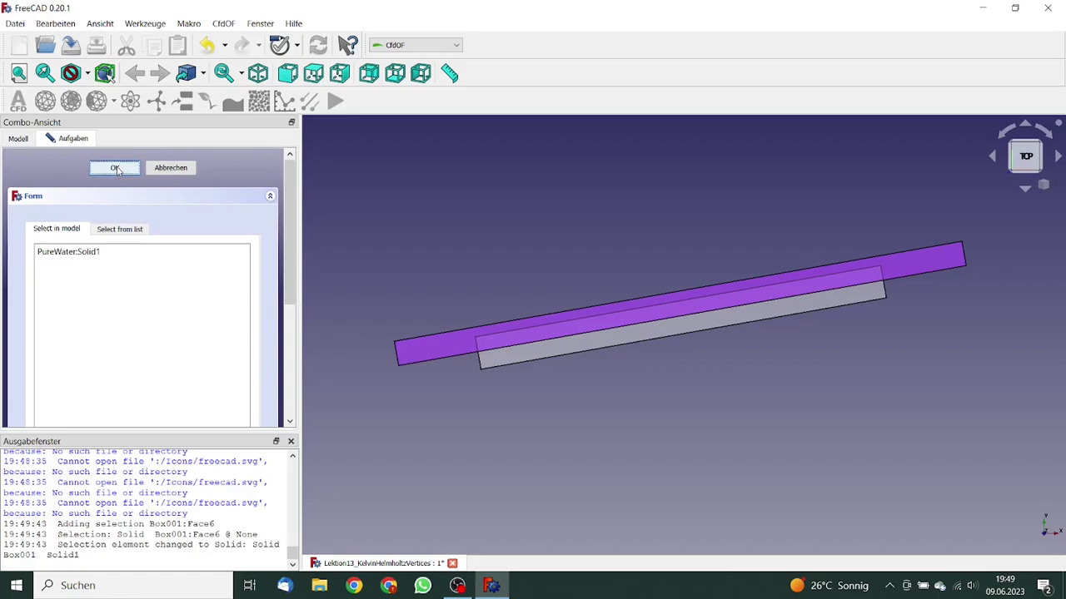
left_click(114, 167)
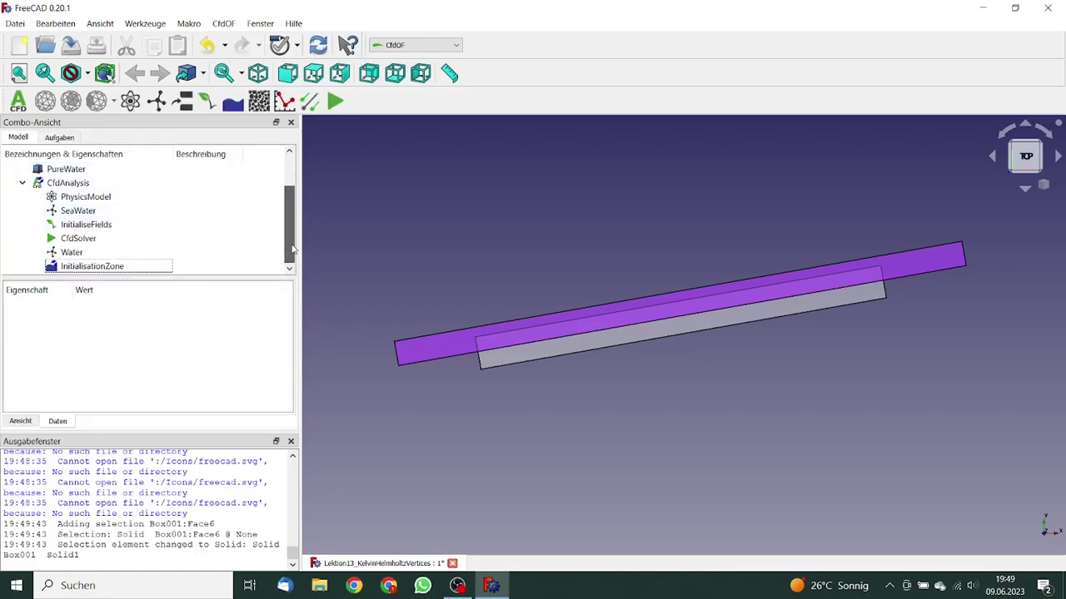
Create a CFD mesh for the Tank with a 0.5 mm base element size
left_click(81, 185)
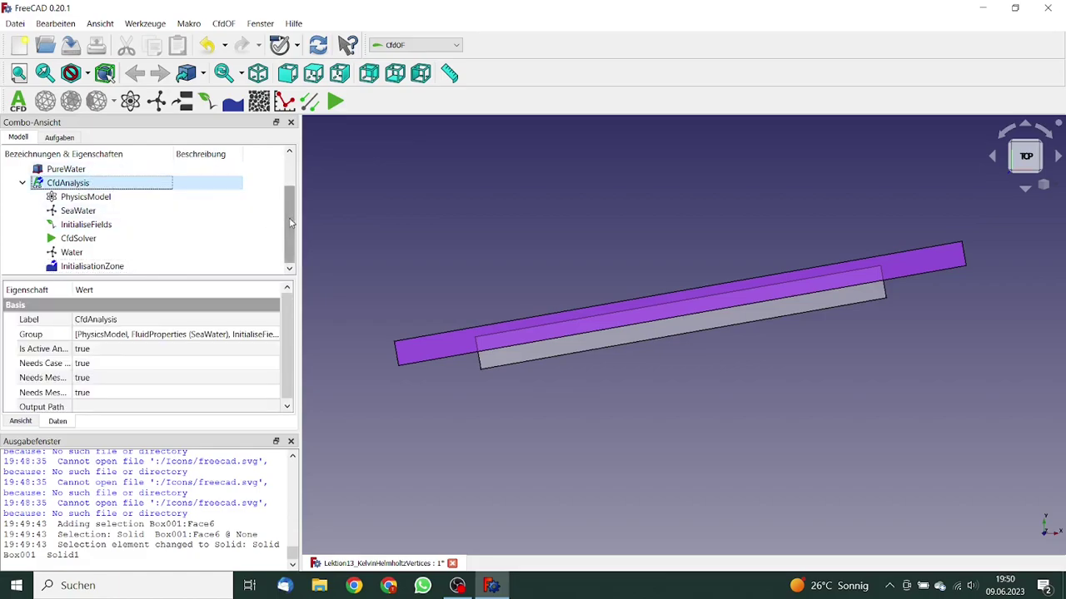
left_click_drag(290, 224, 287, 193)
left_click(90, 197)
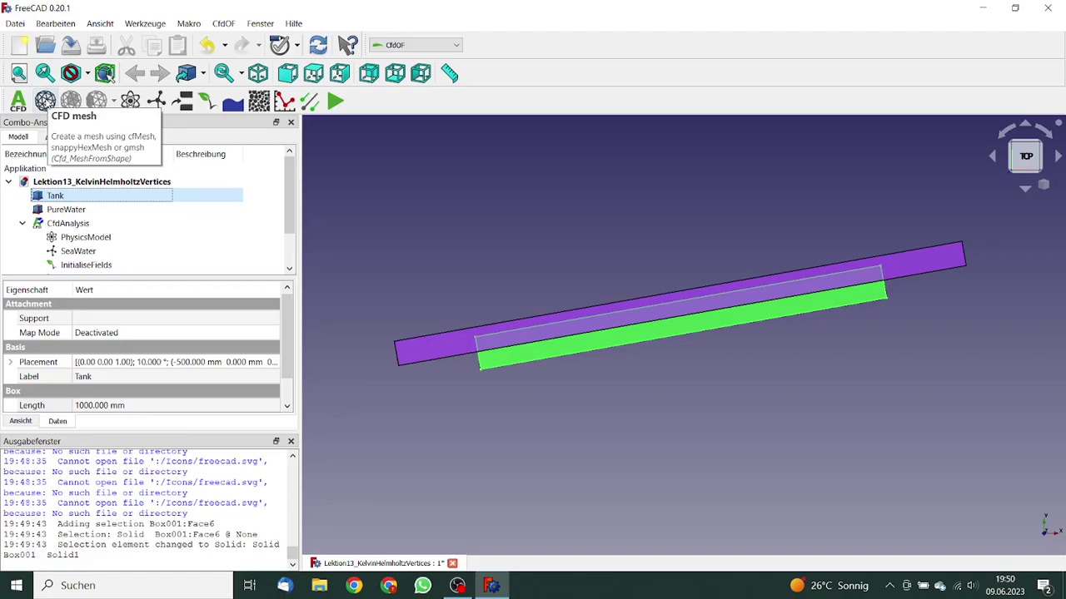
left_click(45, 101)
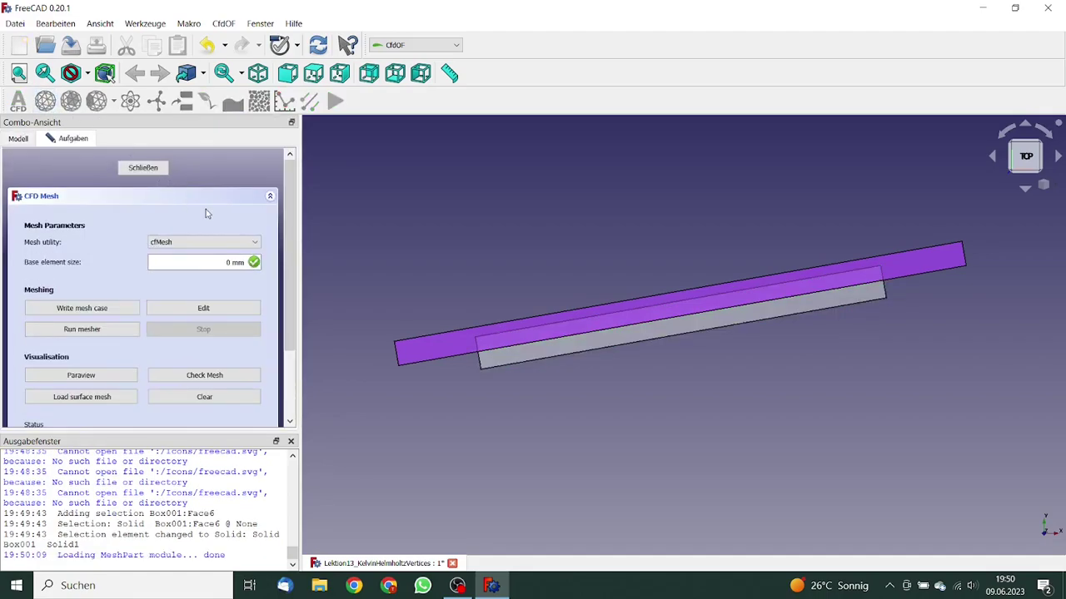
left_click(230, 262)
type(".5")
scroll(290, 311, "down", 2)
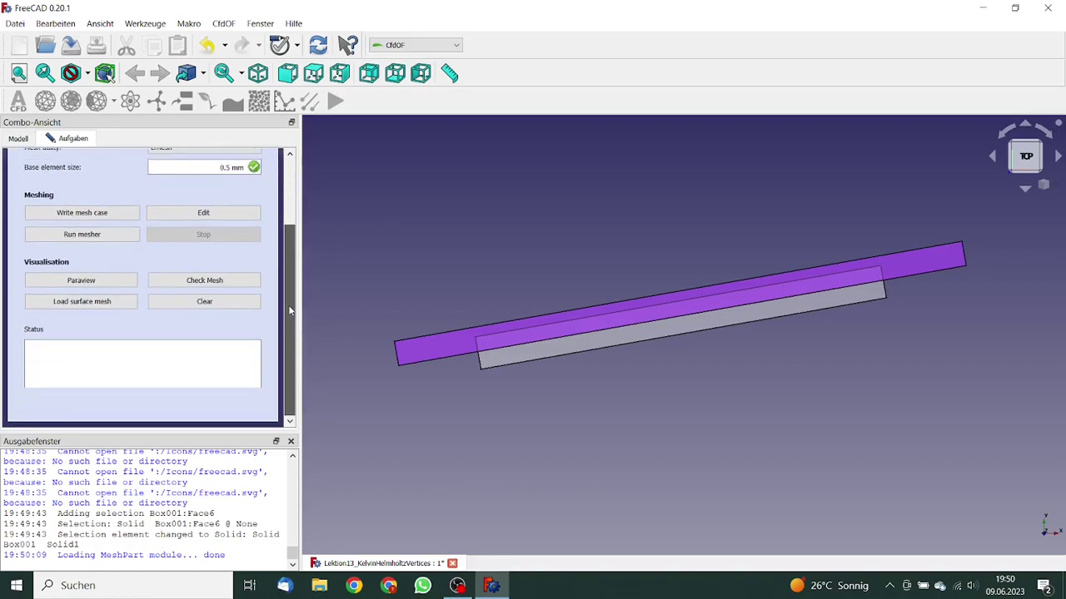
left_click_drag(290, 310, 291, 255)
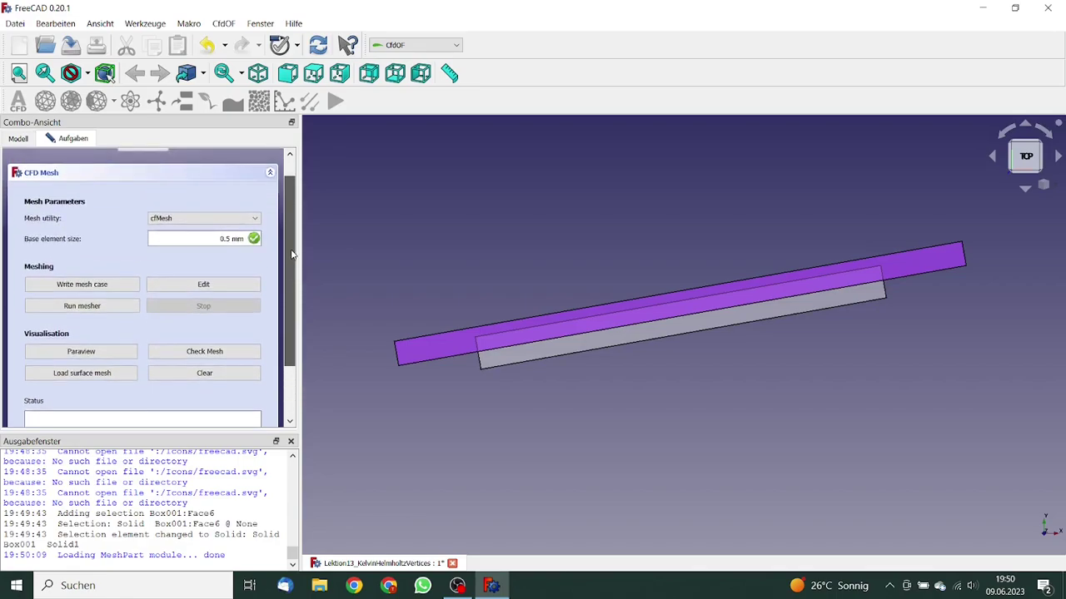
scroll(292, 255, "down", 1)
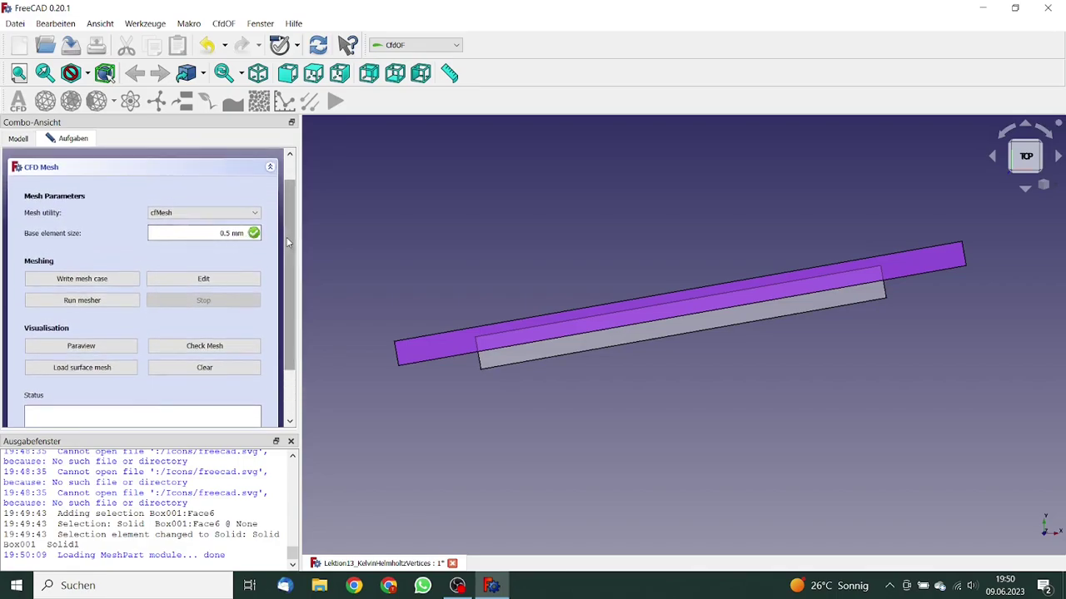
scroll(287, 241, "up", 1)
left_click(138, 170)
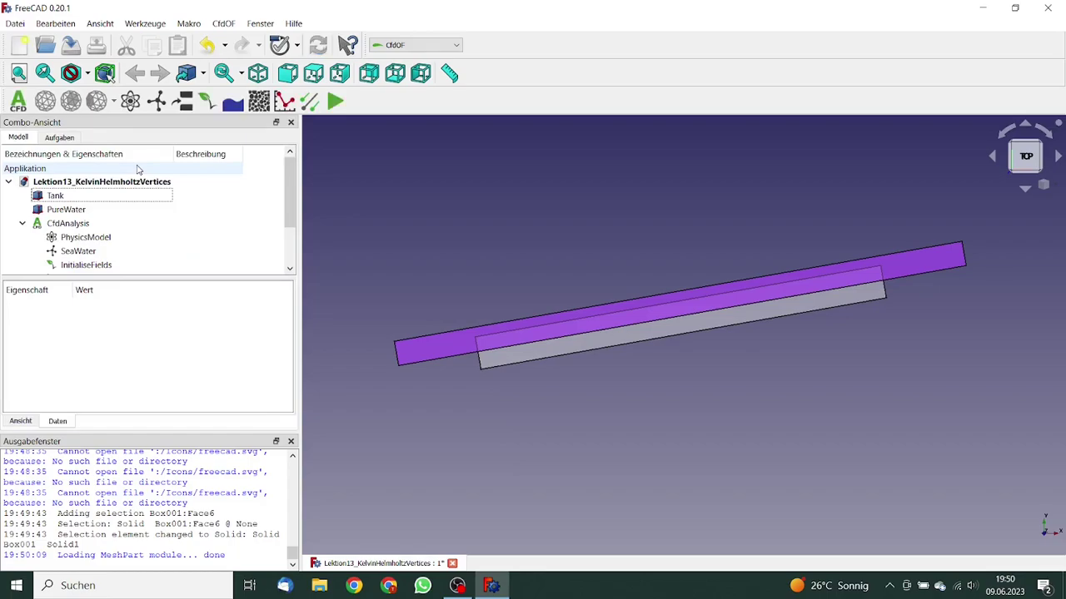
Add a 2D planar extrusion refinement on Tank:Face6 to Box_Mesh
scroll(291, 213, "down", 1)
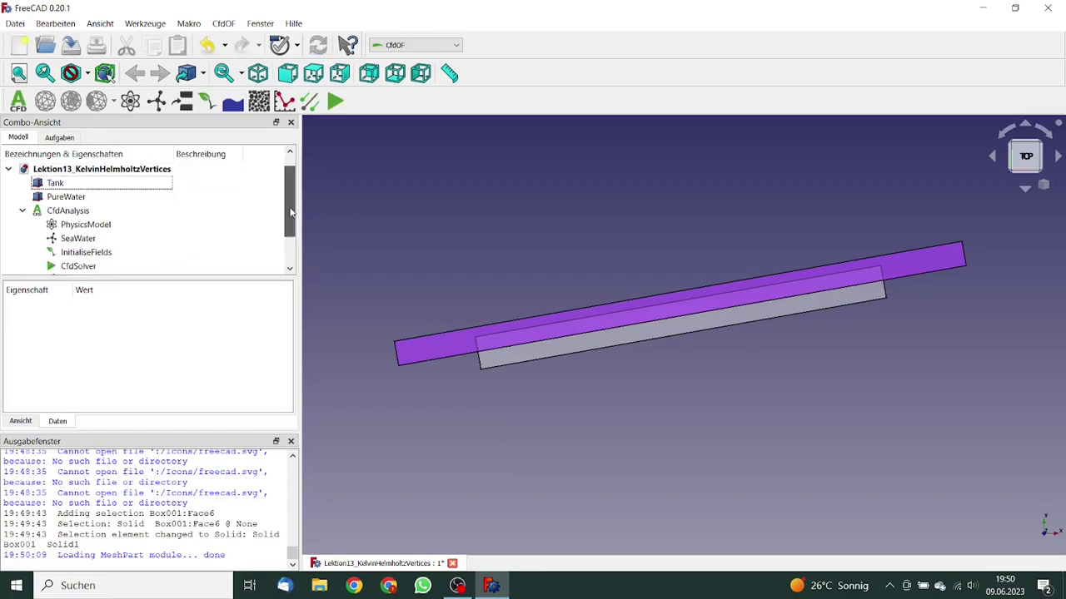
scroll(291, 213, "down", 3)
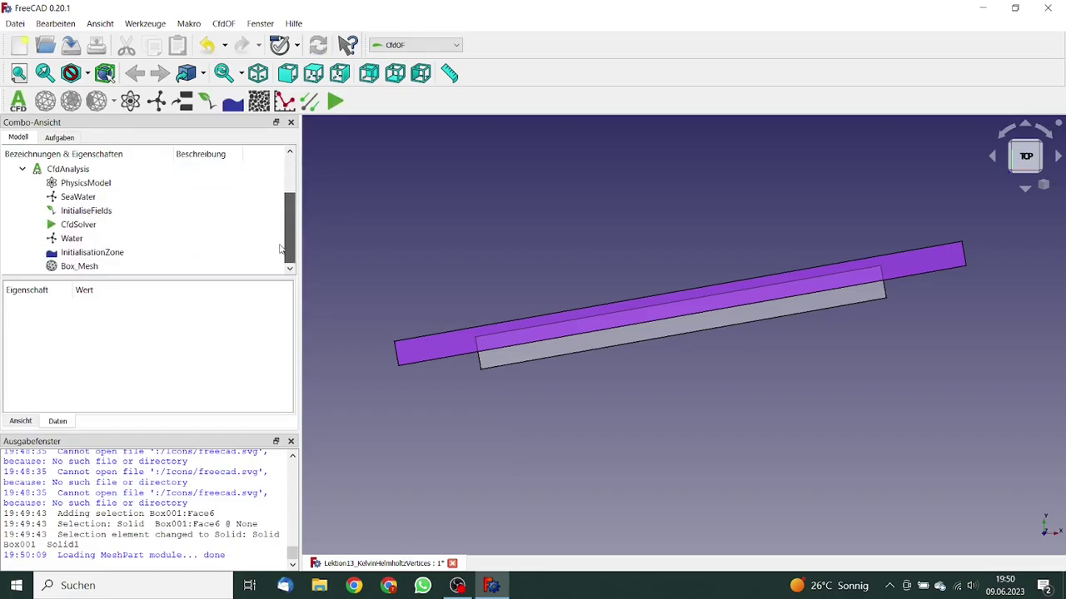
left_click(80, 267)
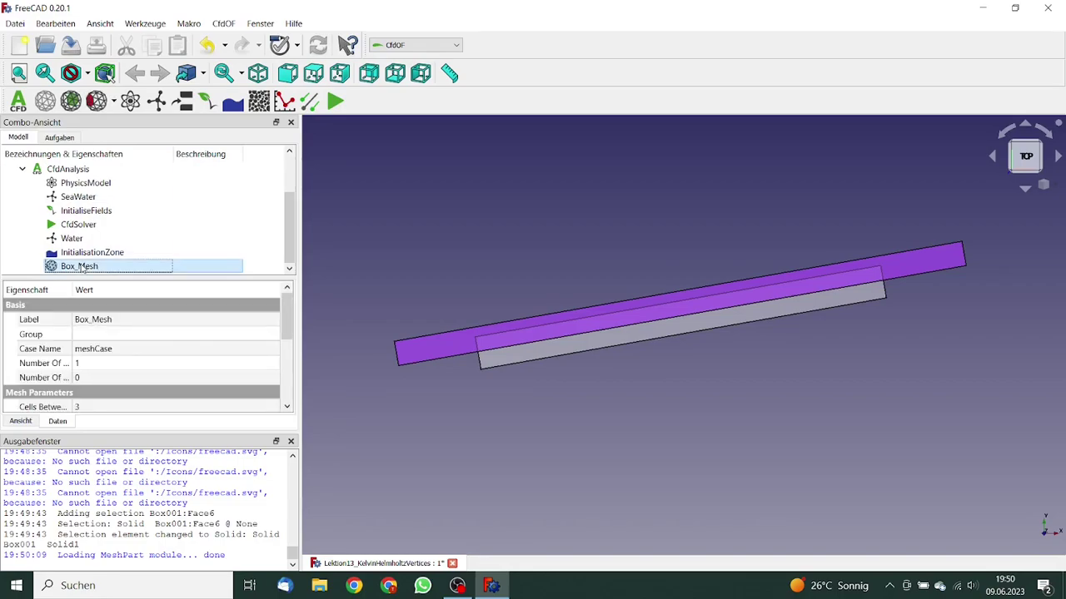
left_click(71, 100)
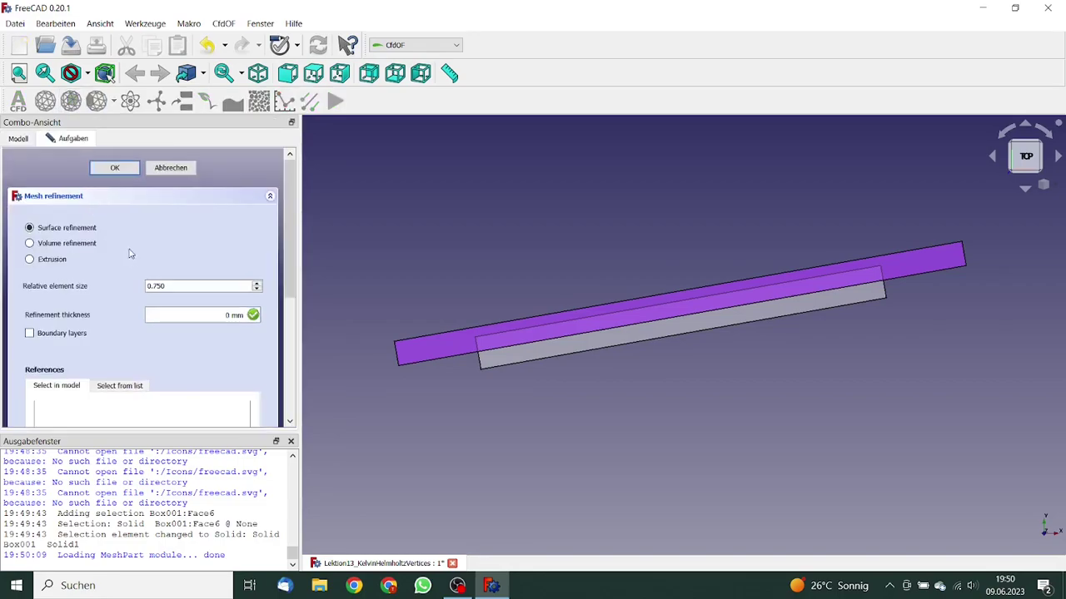
left_click(51, 259)
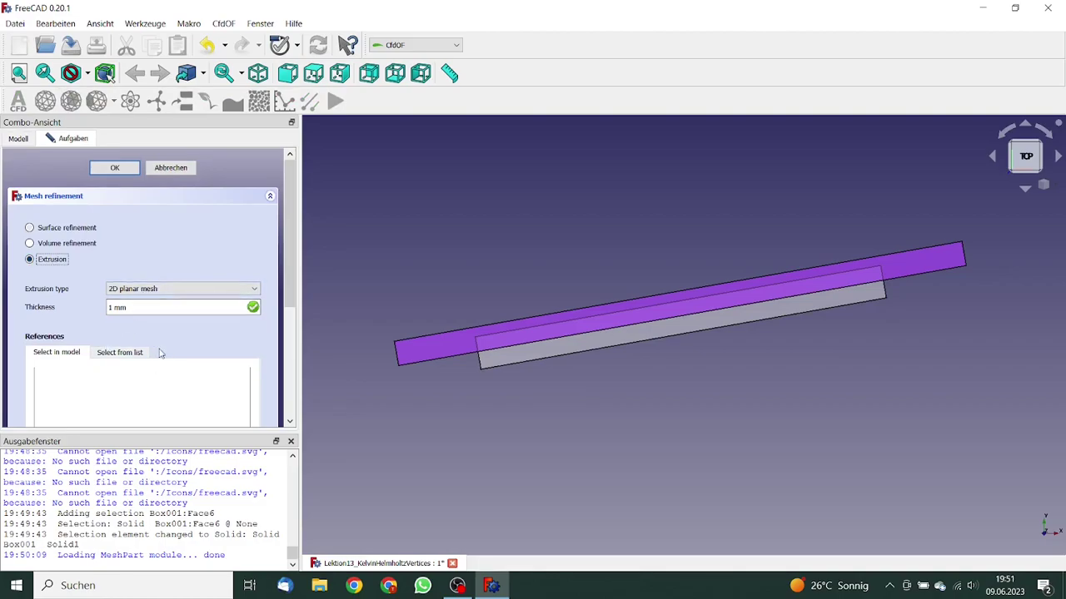
left_click_drag(290, 275, 298, 298)
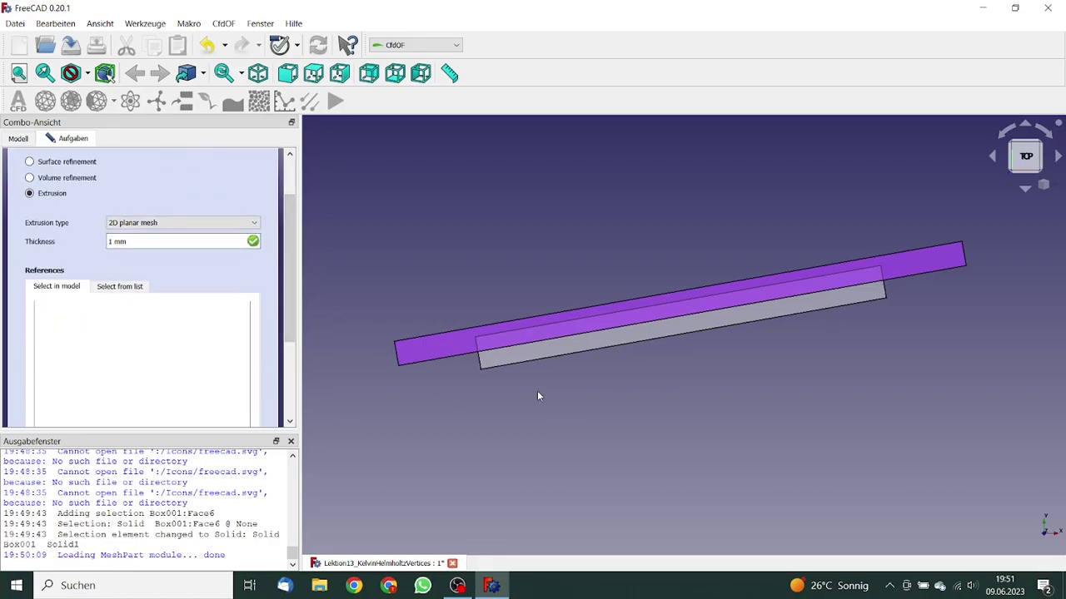
middle_click_drag(538, 390, 710, 348)
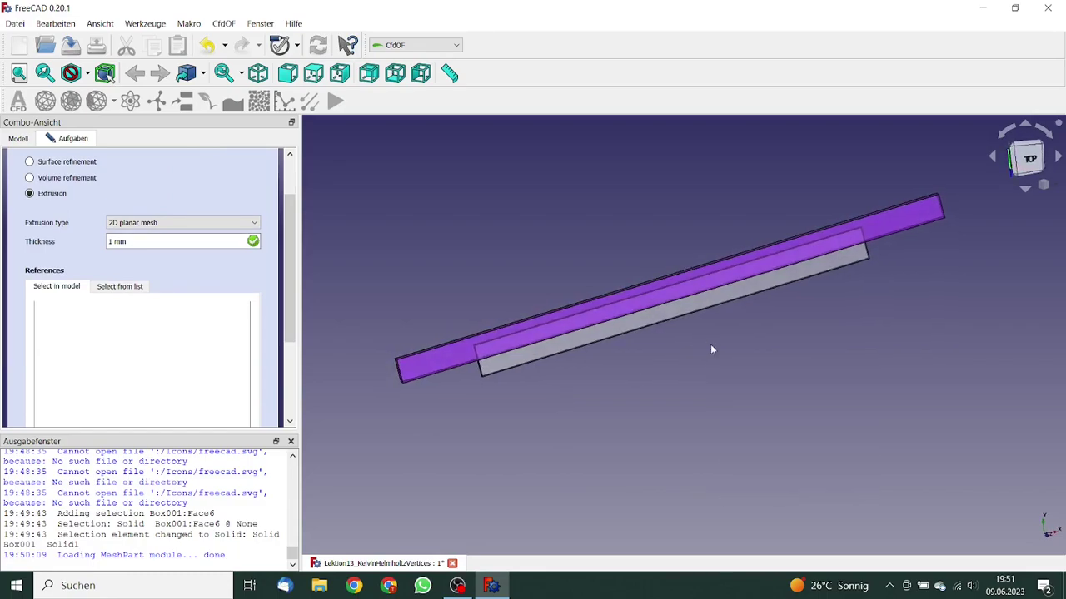
left_click(607, 328)
scroll(279, 388, "down", 3)
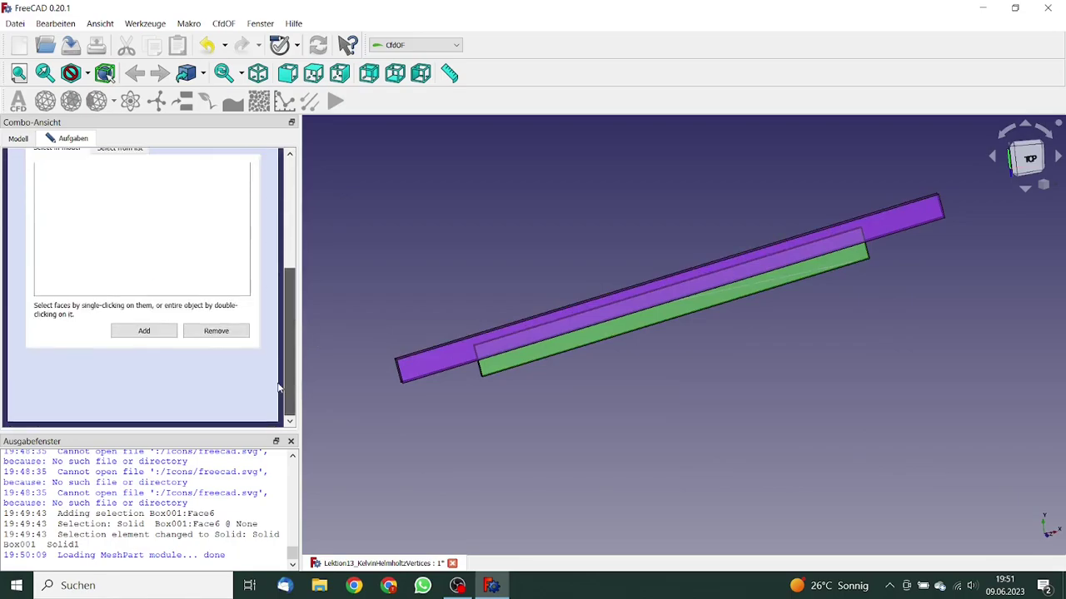
left_click(124, 330)
scroll(289, 238, "up", 1)
scroll(289, 238, "up", 5)
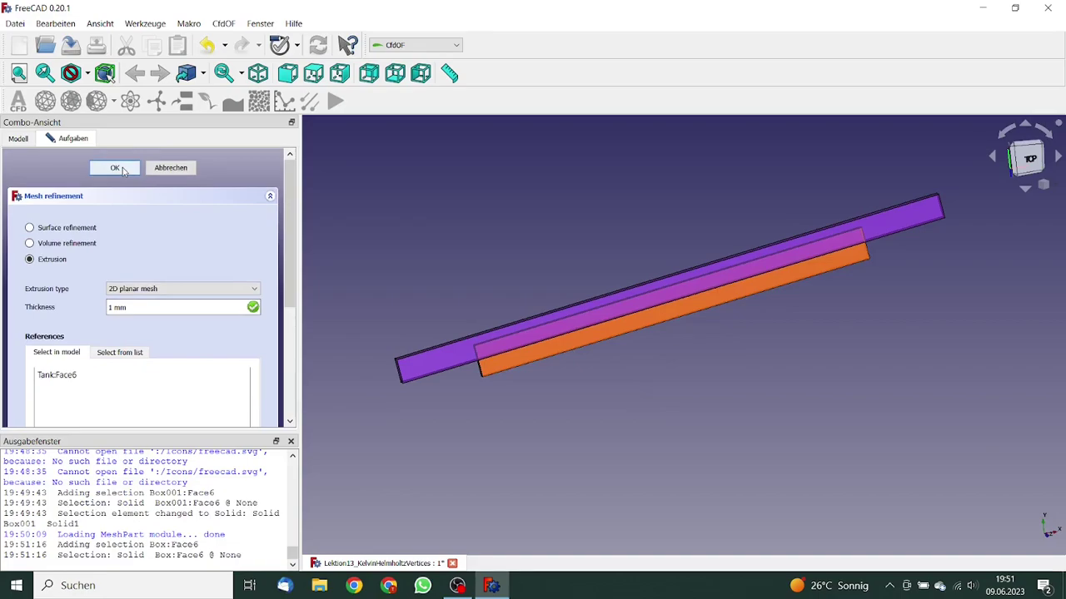
left_click(116, 168)
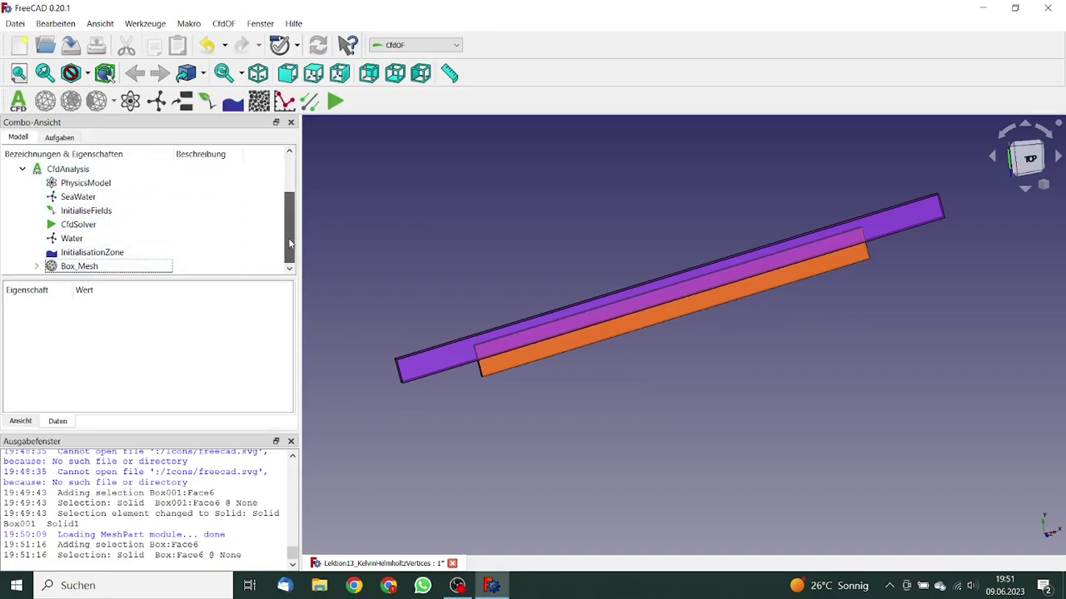
Expand Box_Mesh to show its MeshRefinement child and reopen its mesh settings
left_click(75, 254)
left_click(80, 267)
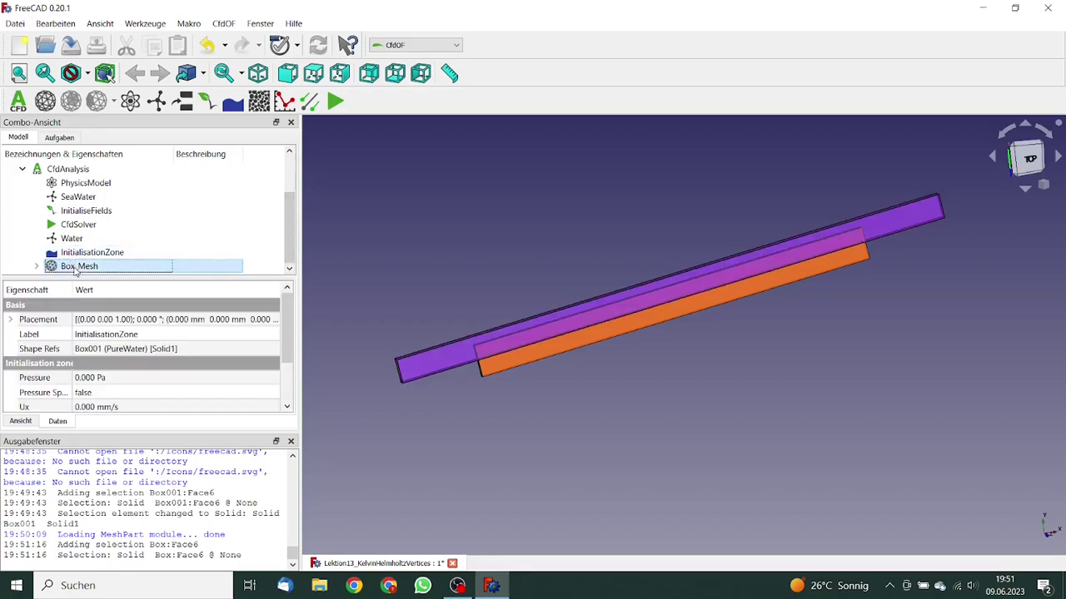
left_click(113, 102)
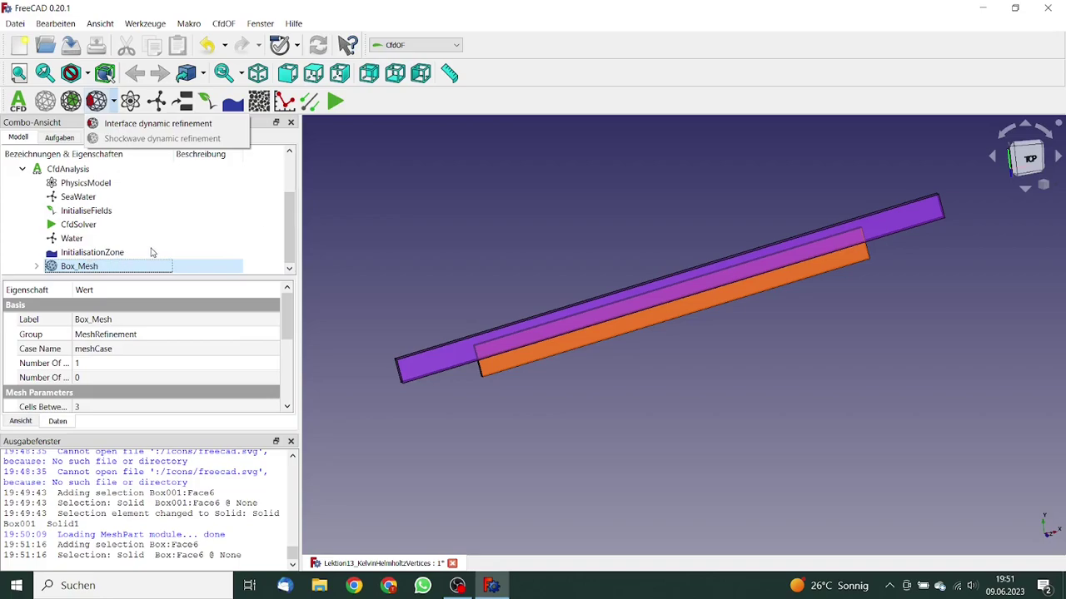
left_click(36, 267)
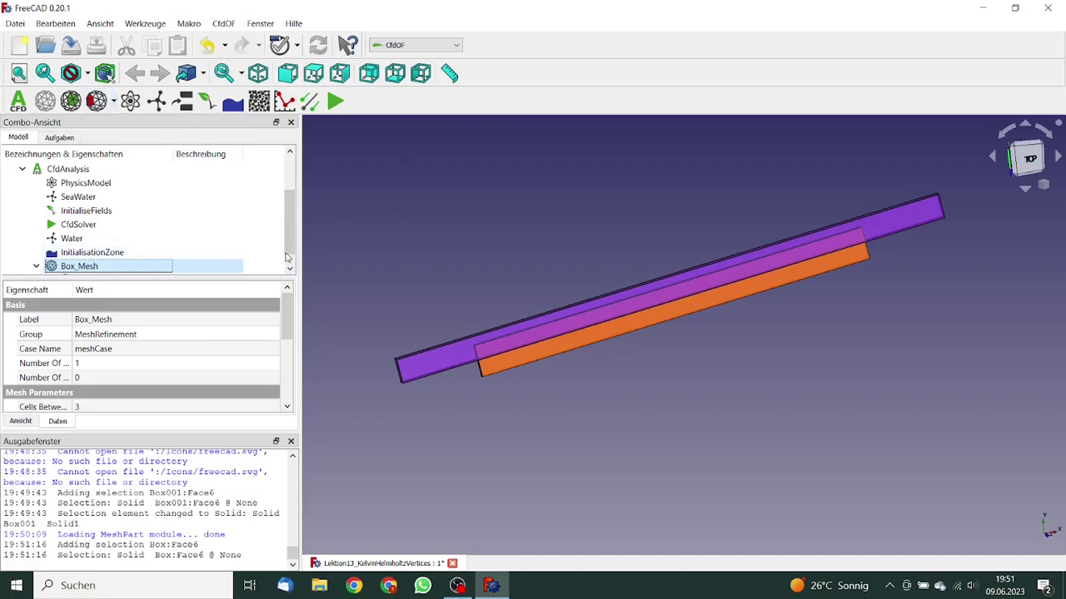
scroll(293, 241, "down", 1)
double_click(93, 254)
Write the Box_Mesh mesh case and run cfMesh until meshing completes
left_click(86, 307)
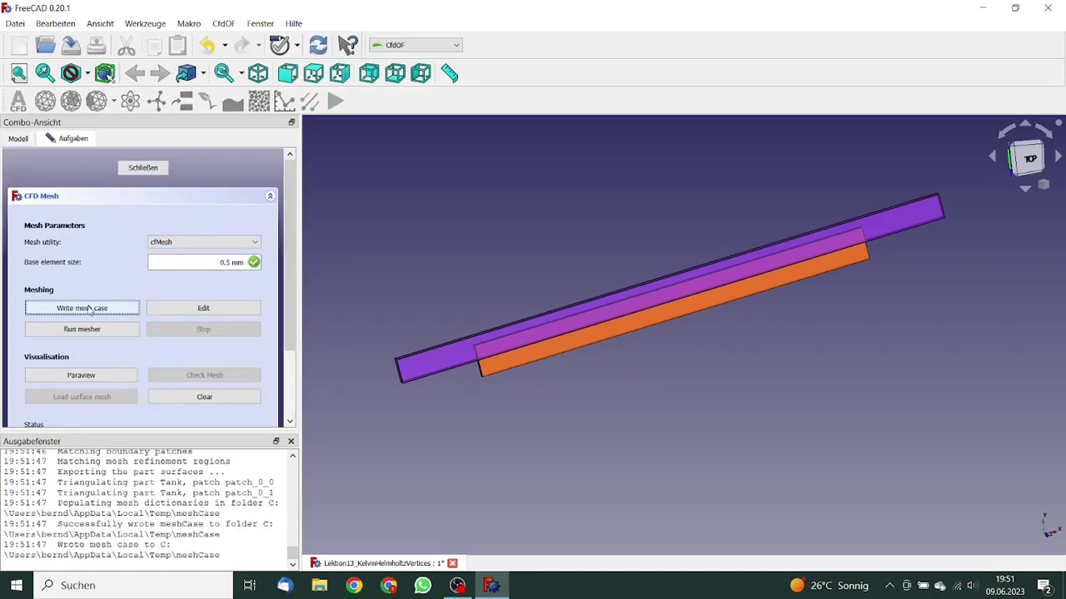
left_click_drag(293, 317, 288, 368)
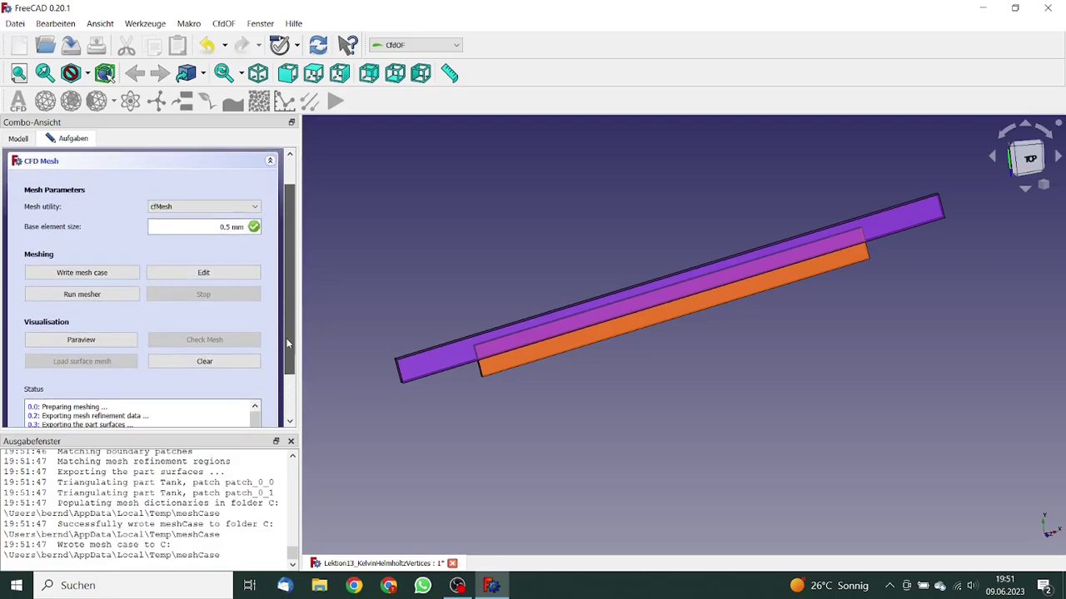
left_click(86, 294)
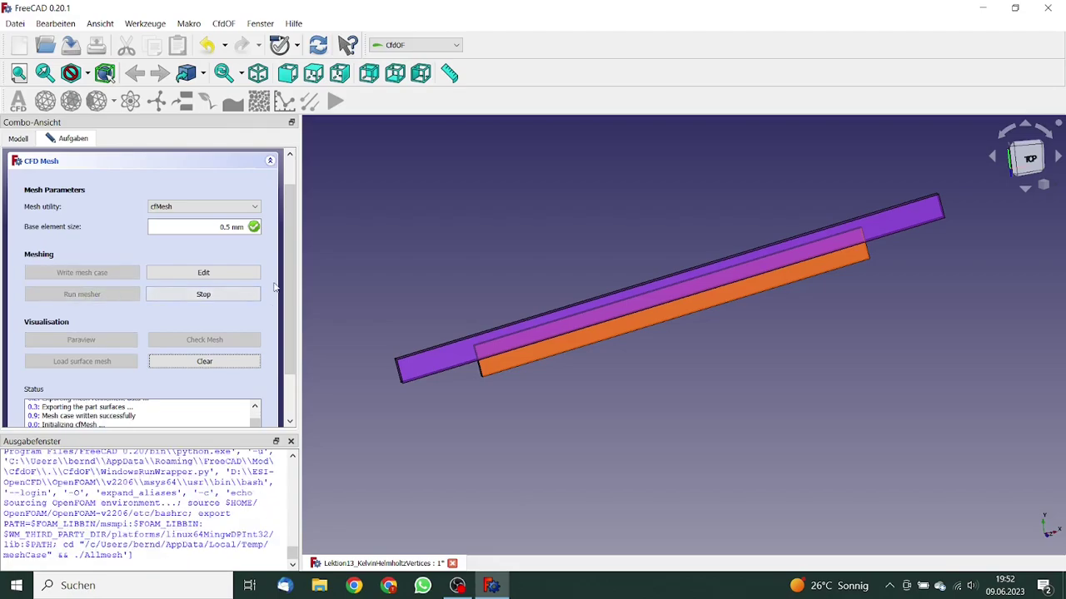
left_click_drag(288, 287, 297, 348)
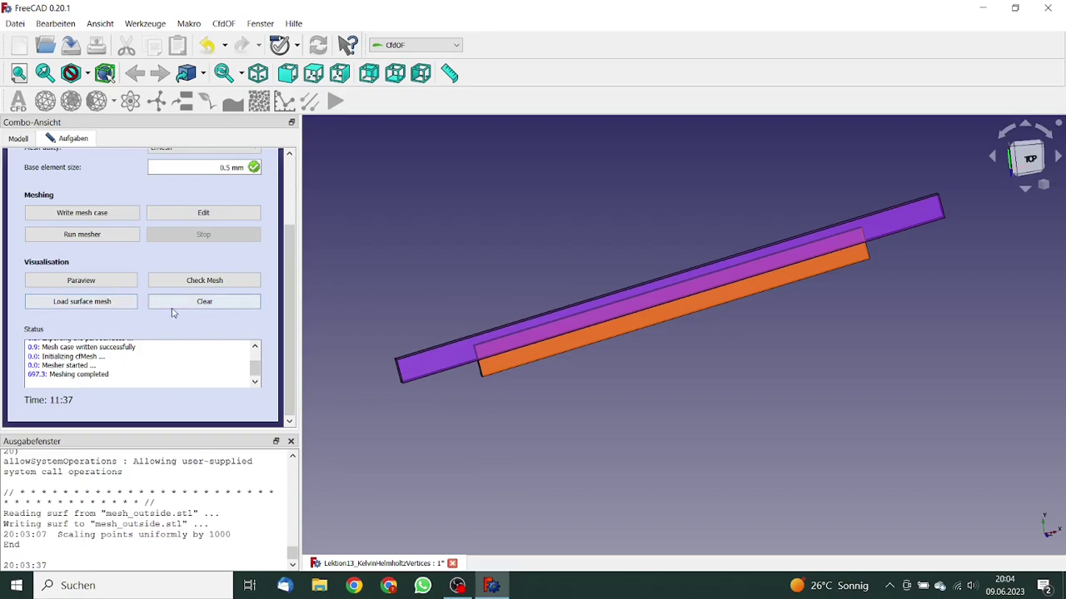
left_click_drag(293, 303, 288, 218)
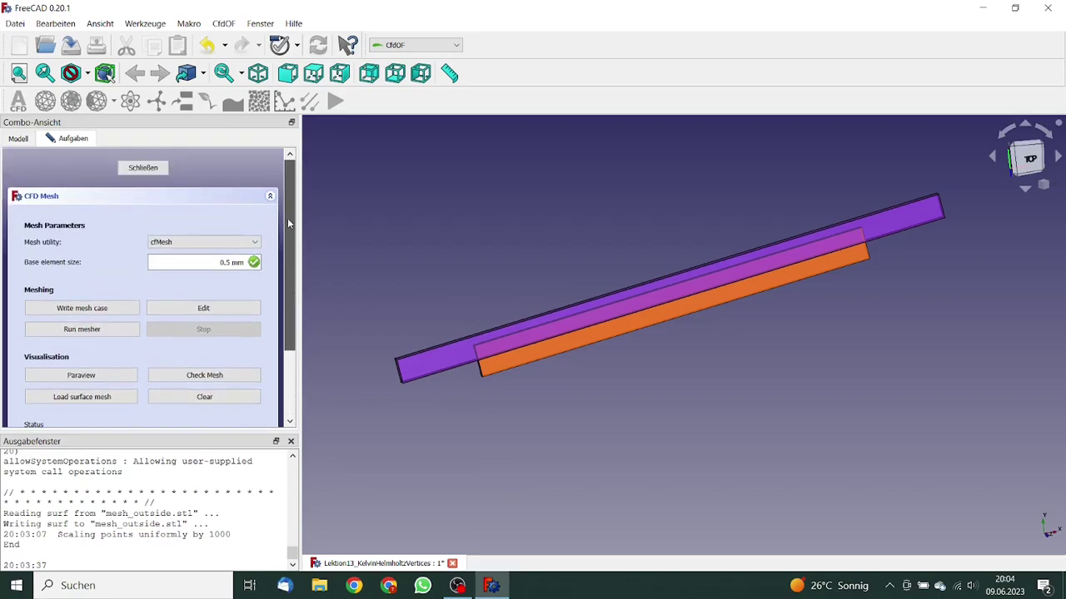
Set the CfdSolver End Time to 10 s in its properties
left_click(143, 168)
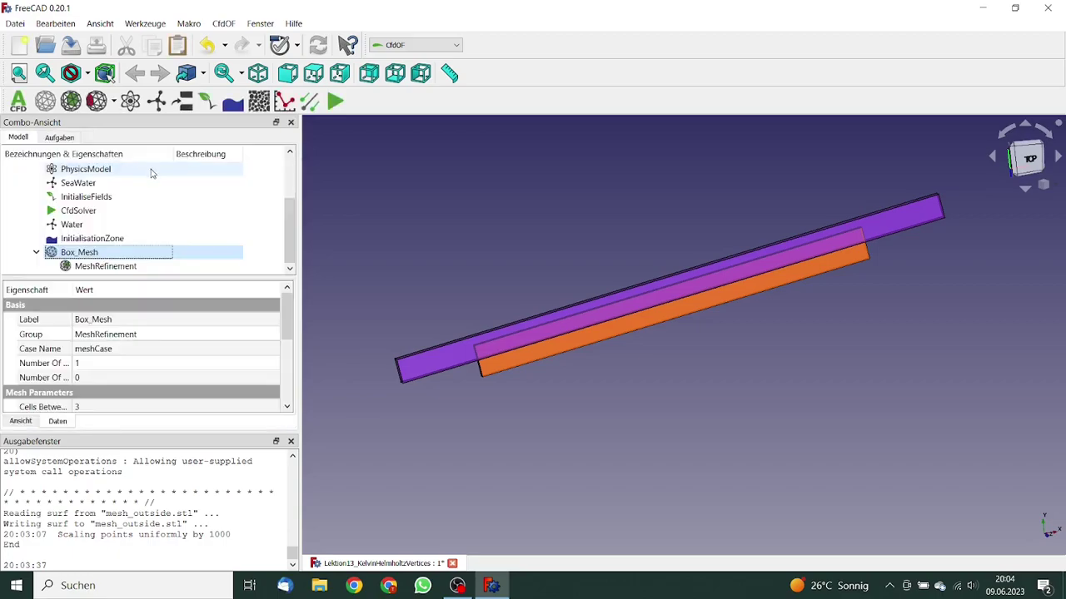
left_click(79, 211)
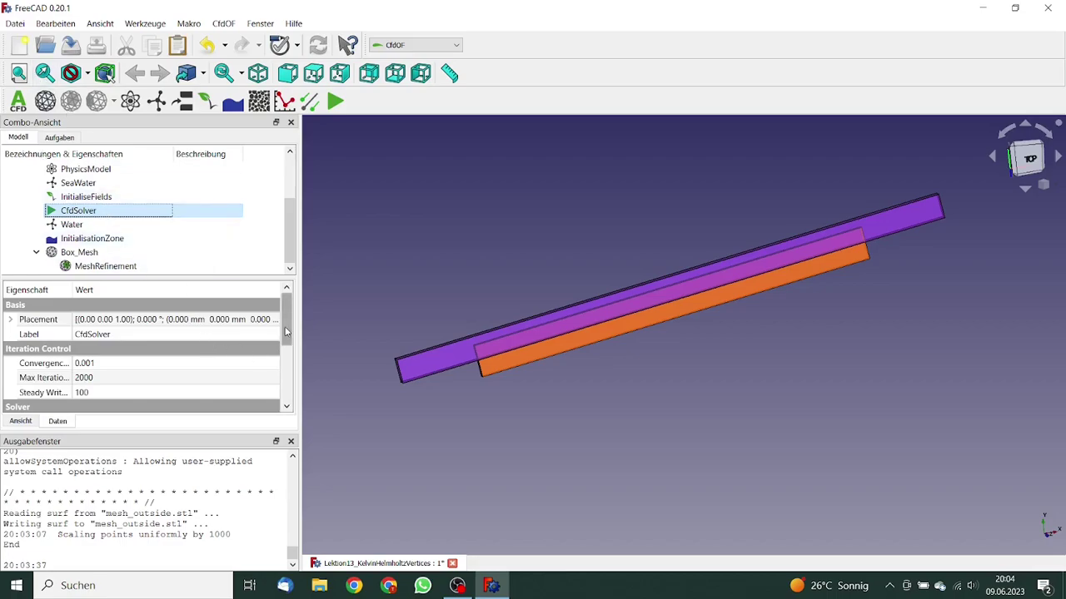
left_click_drag(287, 333, 289, 386)
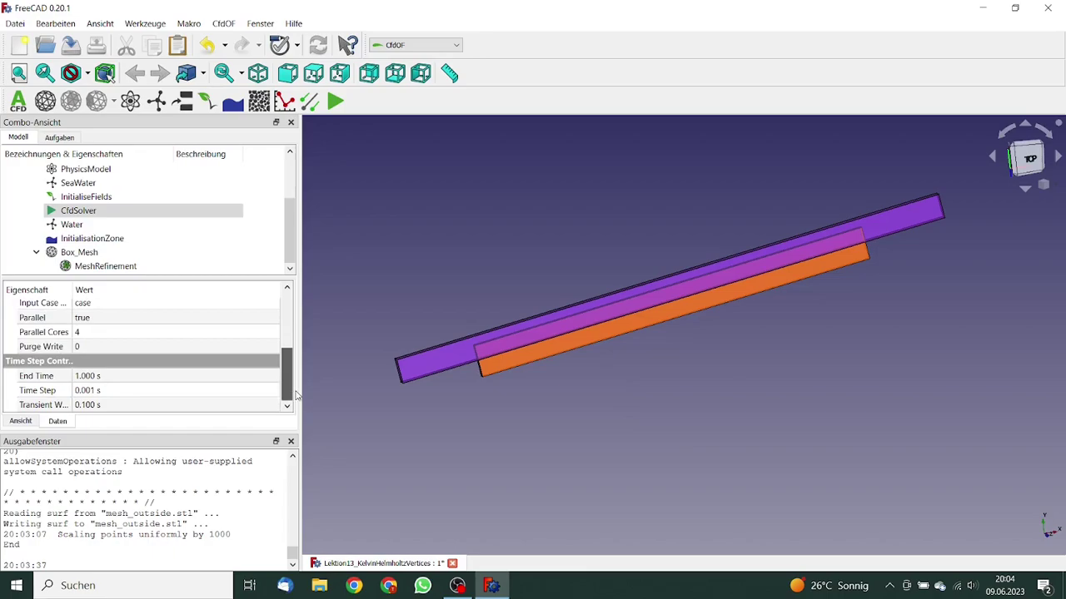
left_click(83, 376)
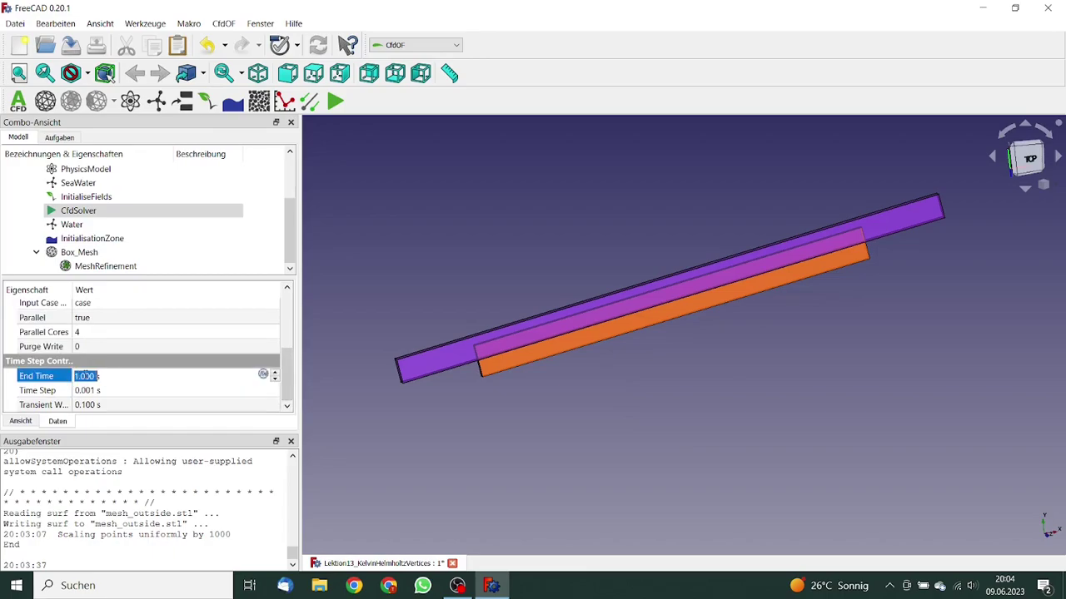
mouse_move(77, 376)
left_mouse_down()
mouse_move(89, 376)
mouse_move(67, 377)
left_mouse_up()
type("10")
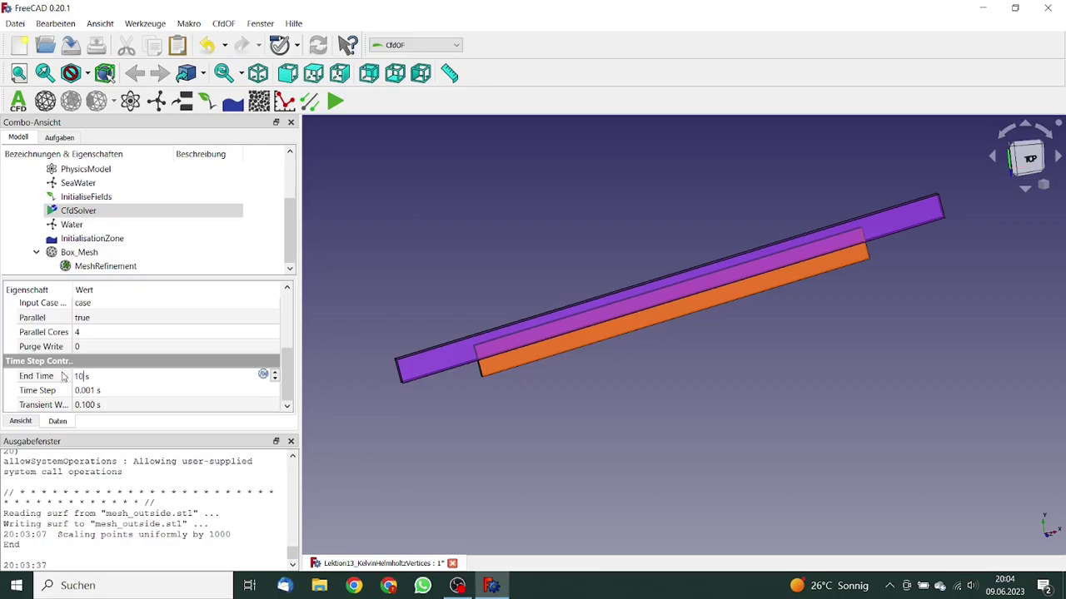
key("Return")
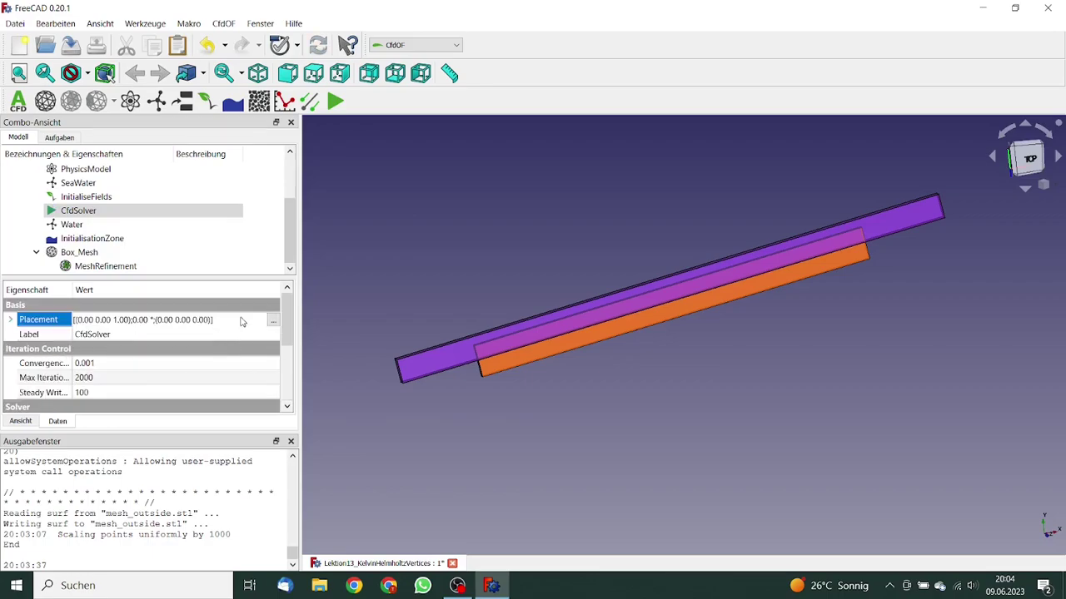
left_click_drag(287, 331, 287, 382)
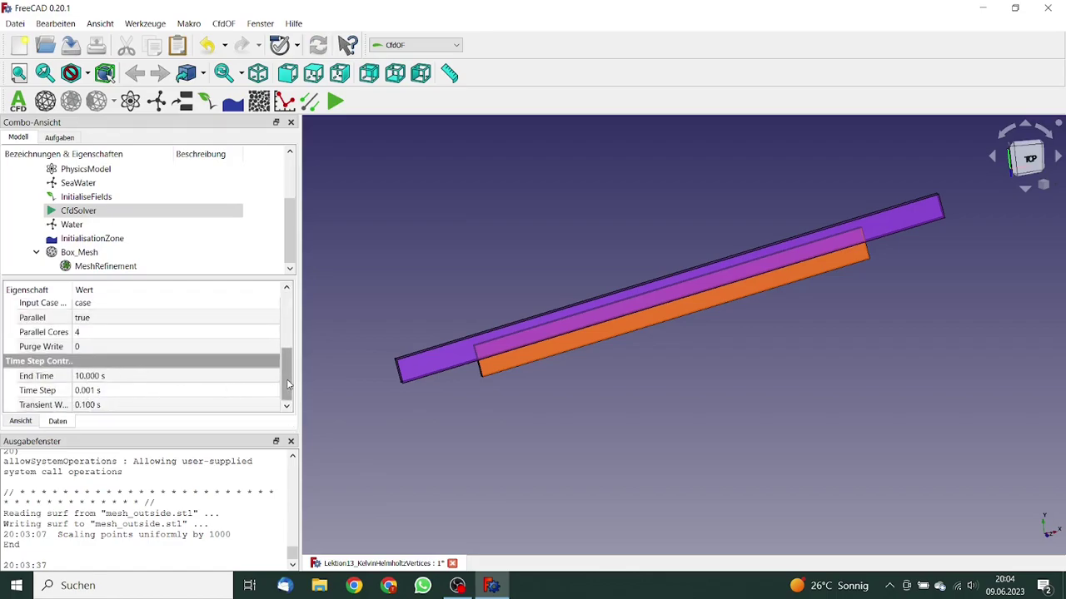
left_click_drag(287, 385, 291, 321)
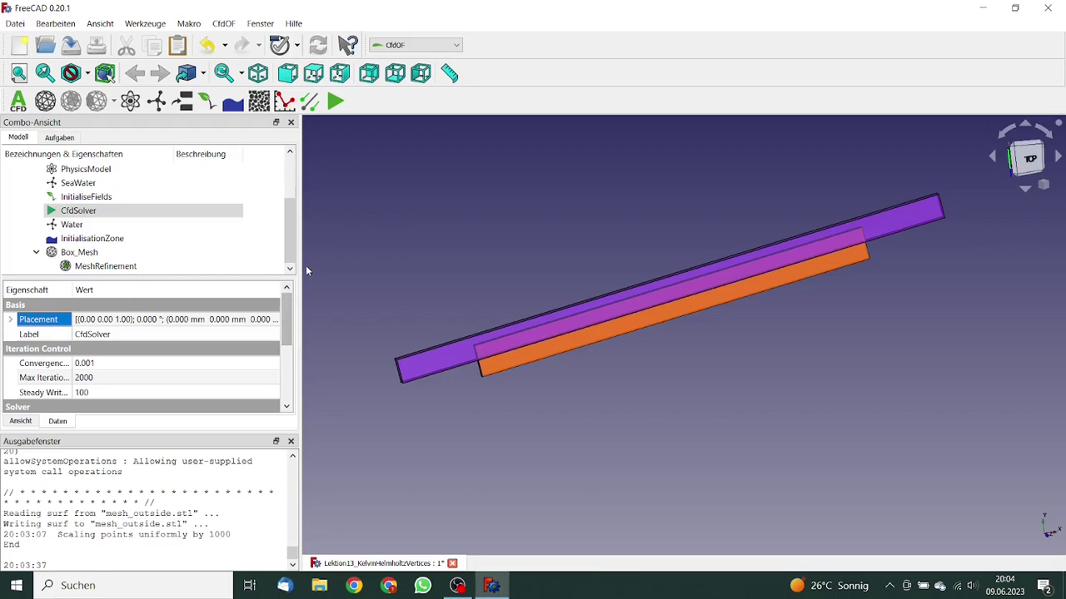
Write the CfdSolver case files and run the simulation through to 10 s
left_click(117, 214)
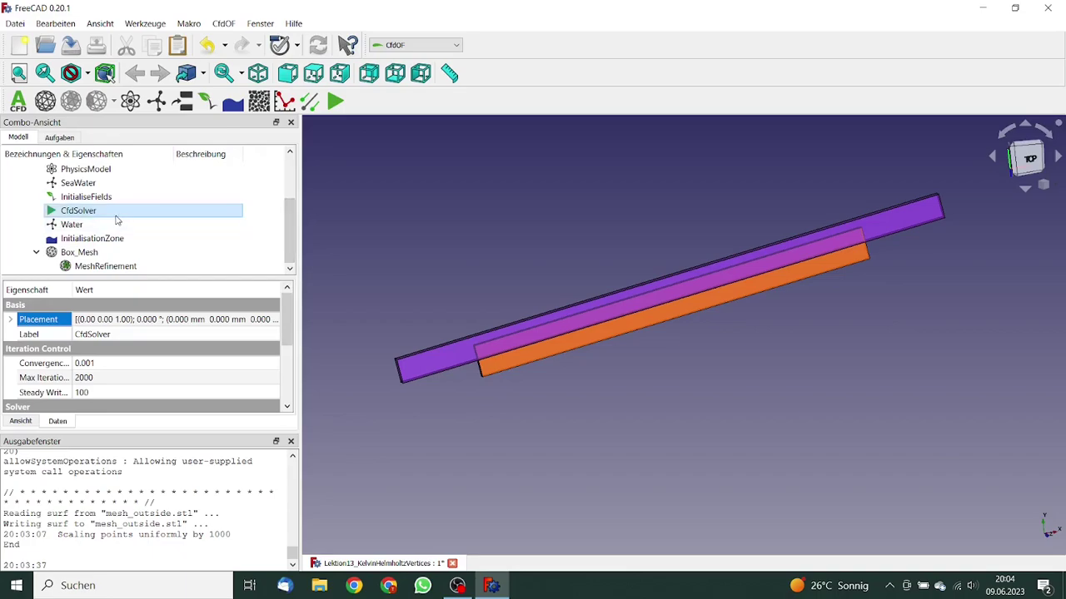
double_click(102, 213)
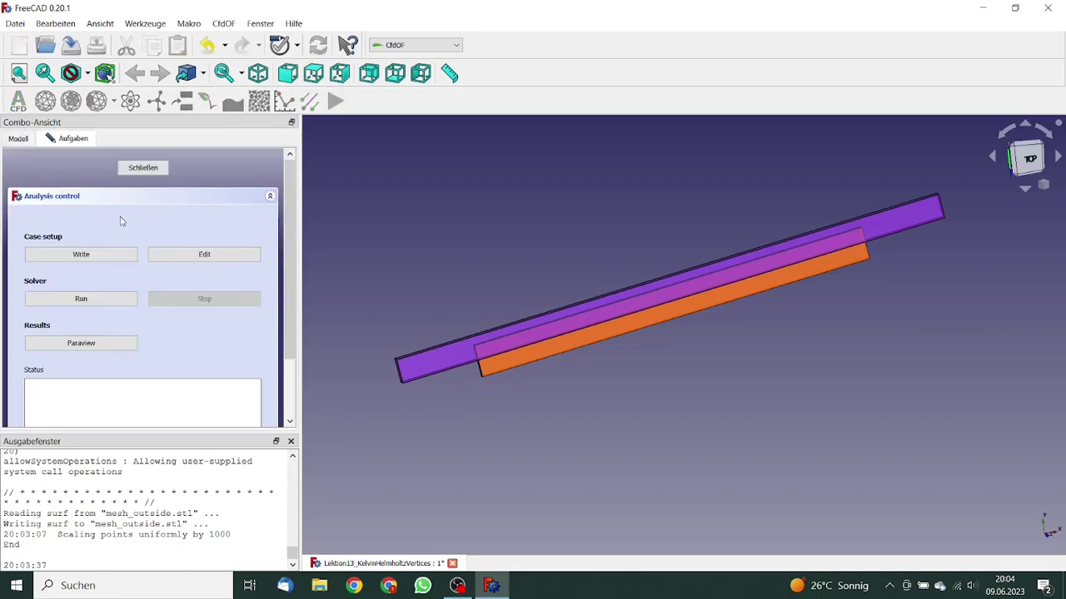
left_click(109, 253)
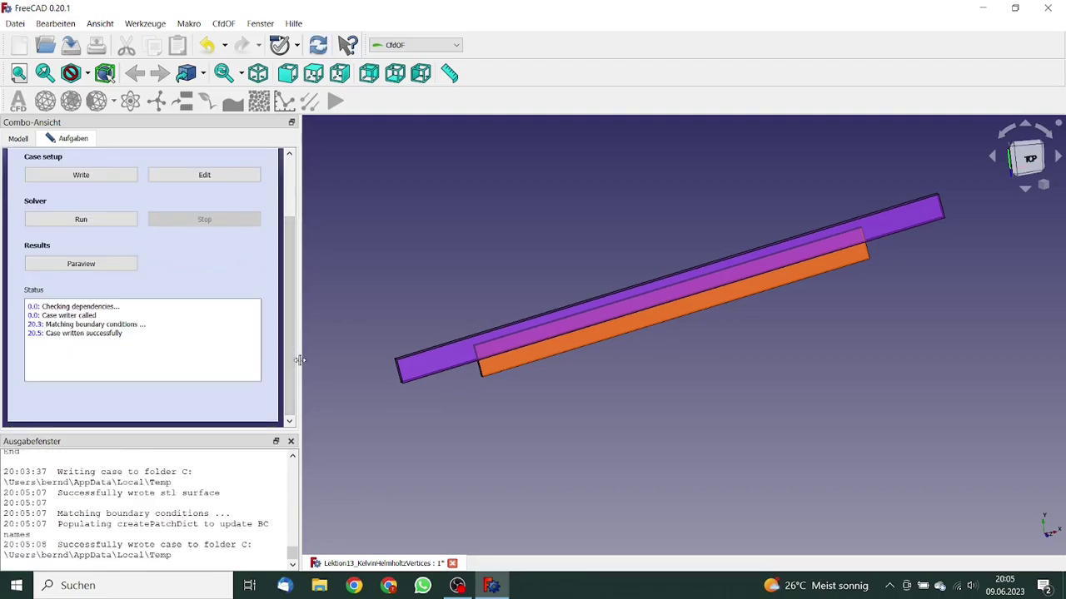
left_click(97, 222)
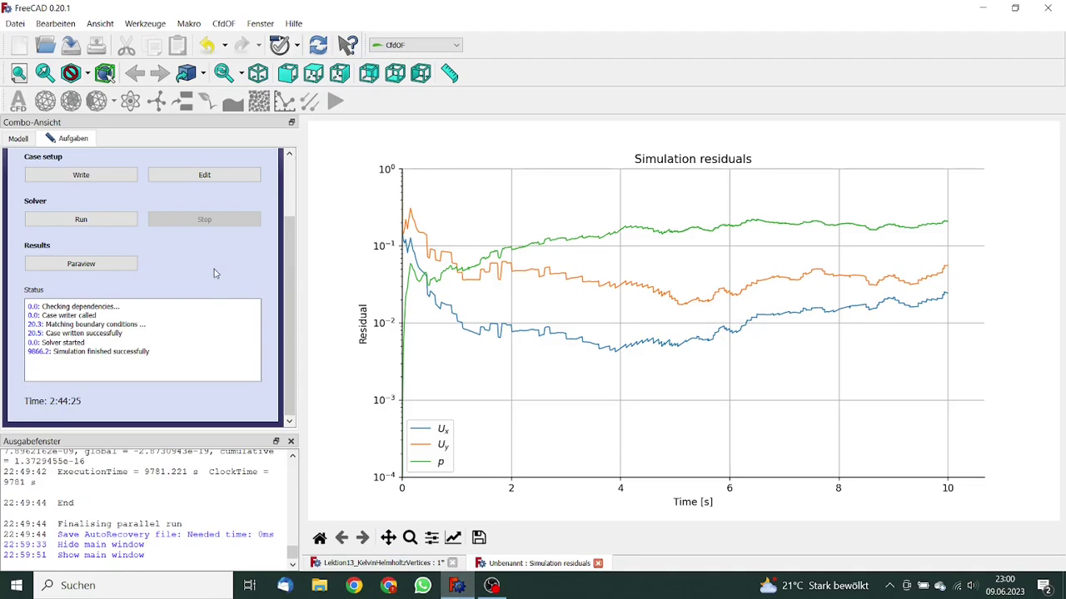
Open the results in ParaView and go to time step 14 (time 1.5 s)
left_click(108, 267)
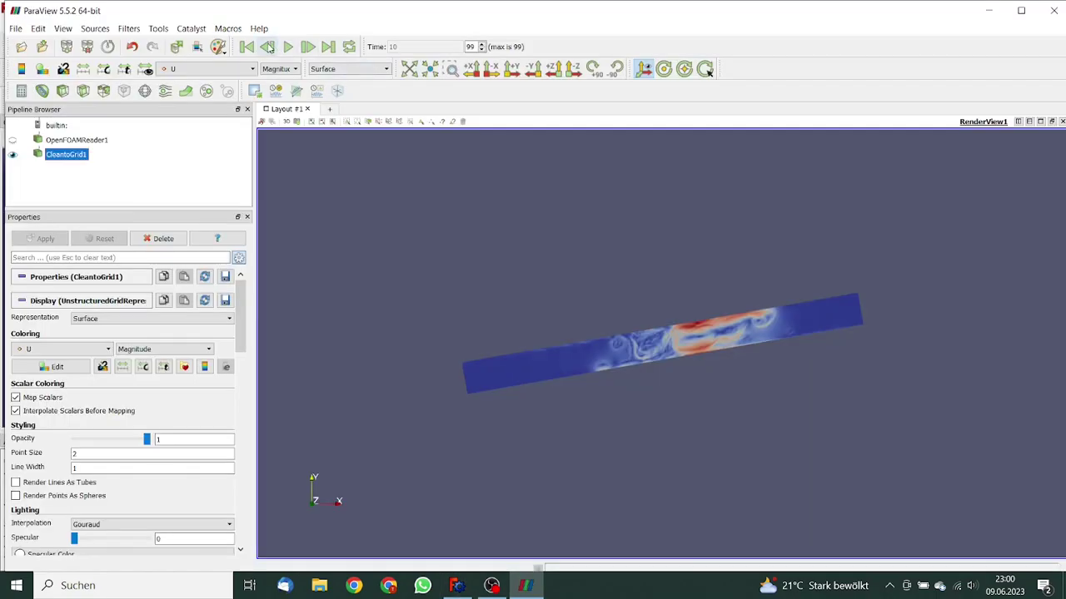
left_click(246, 47)
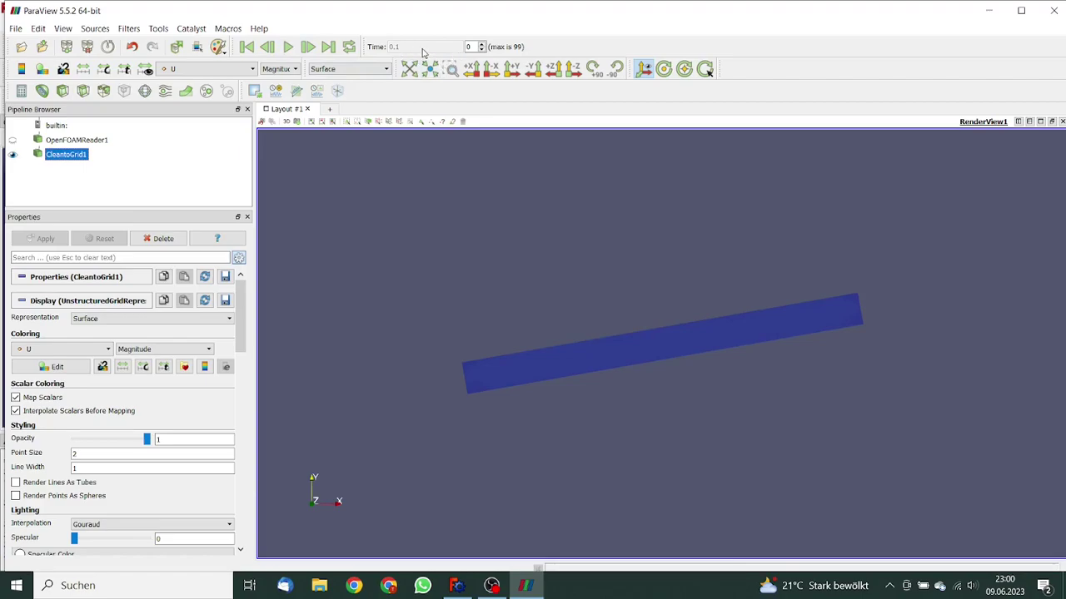
double_click(470, 46)
key("Return")
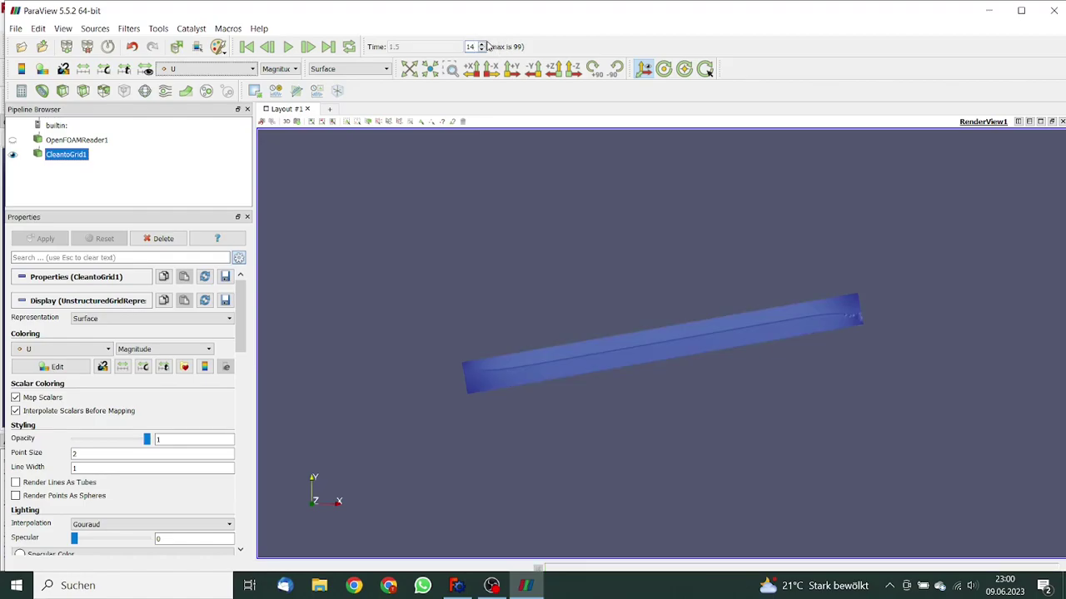
Colour the channel by the alpha.SeaWater field
left_click(252, 69)
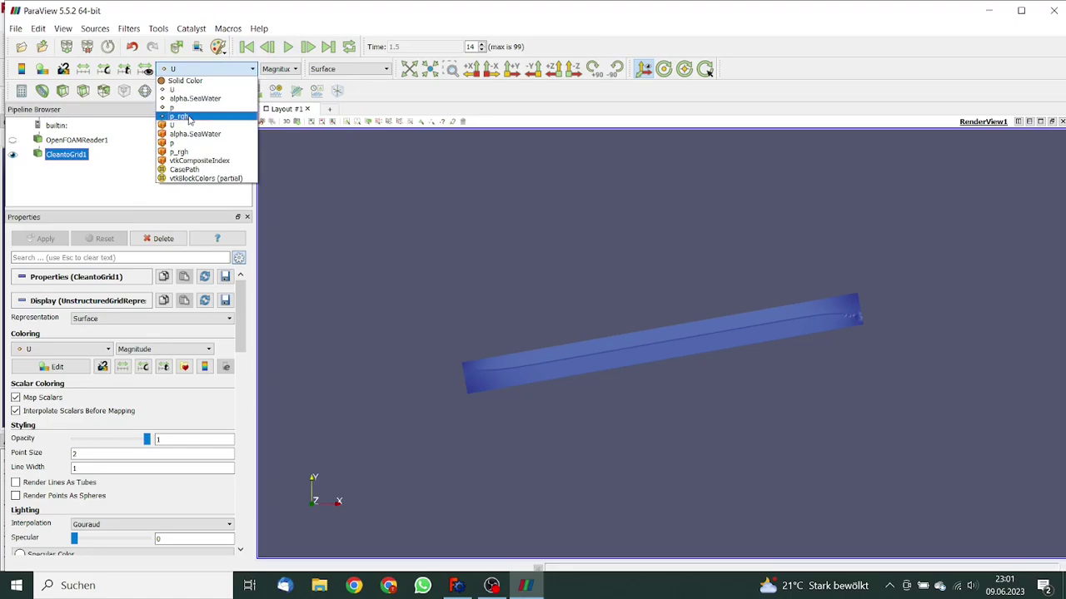
left_click(193, 98)
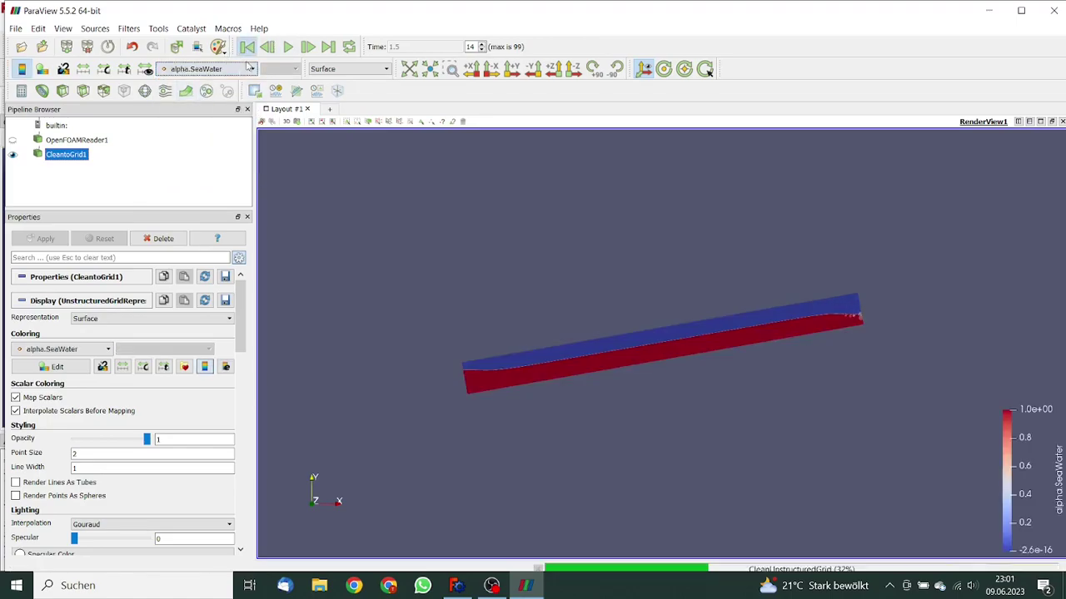
left_click(253, 70)
left_click(204, 107)
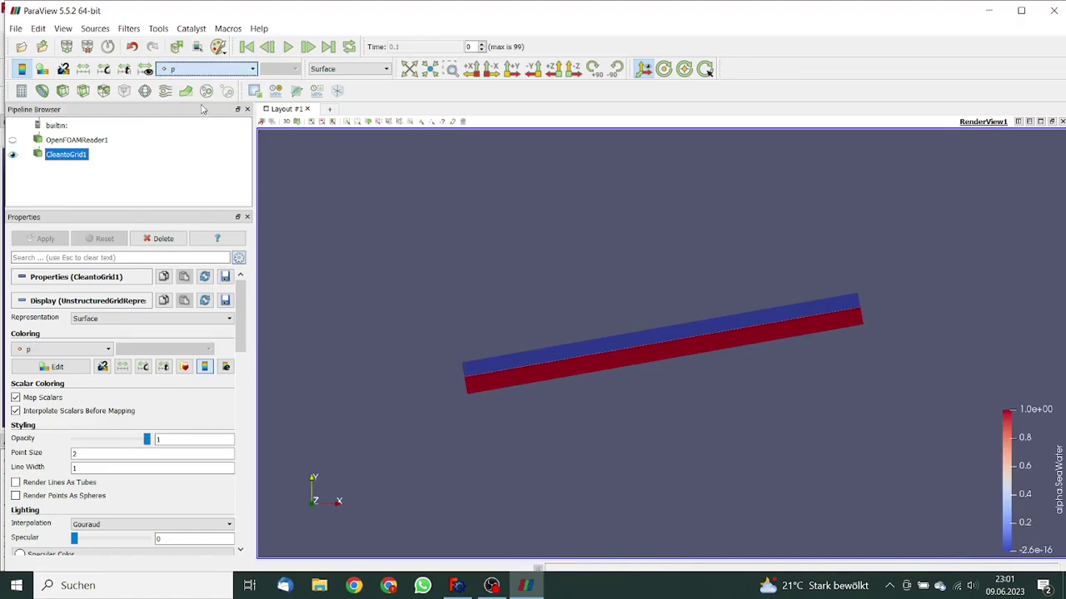
left_click(252, 70)
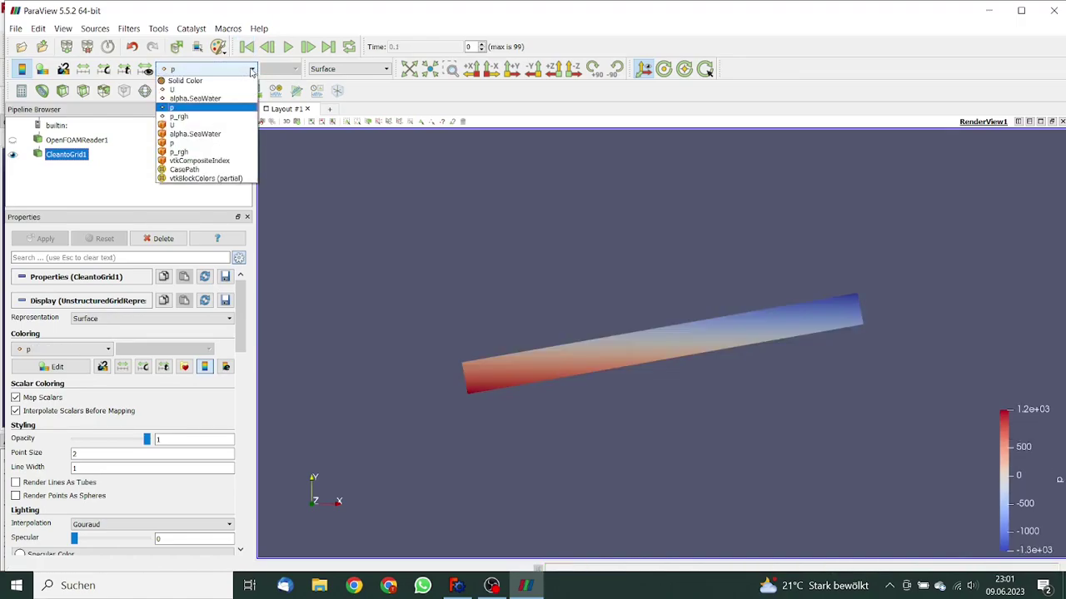
left_click(195, 98)
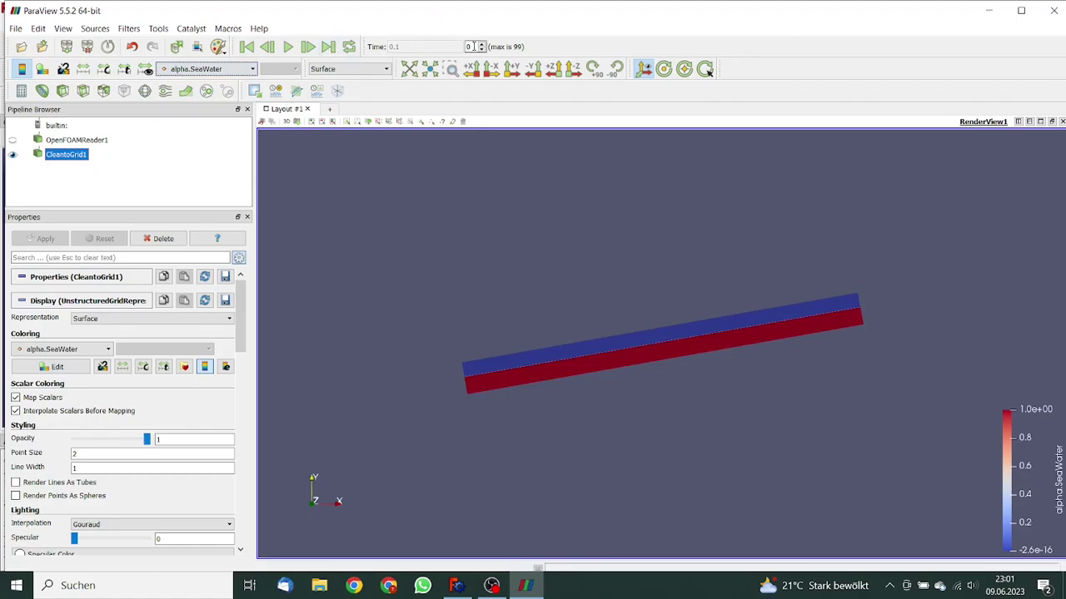
Set time step 14, advance to step 16, and play the animation
left_click_drag(474, 47, 450, 44)
key("Return")
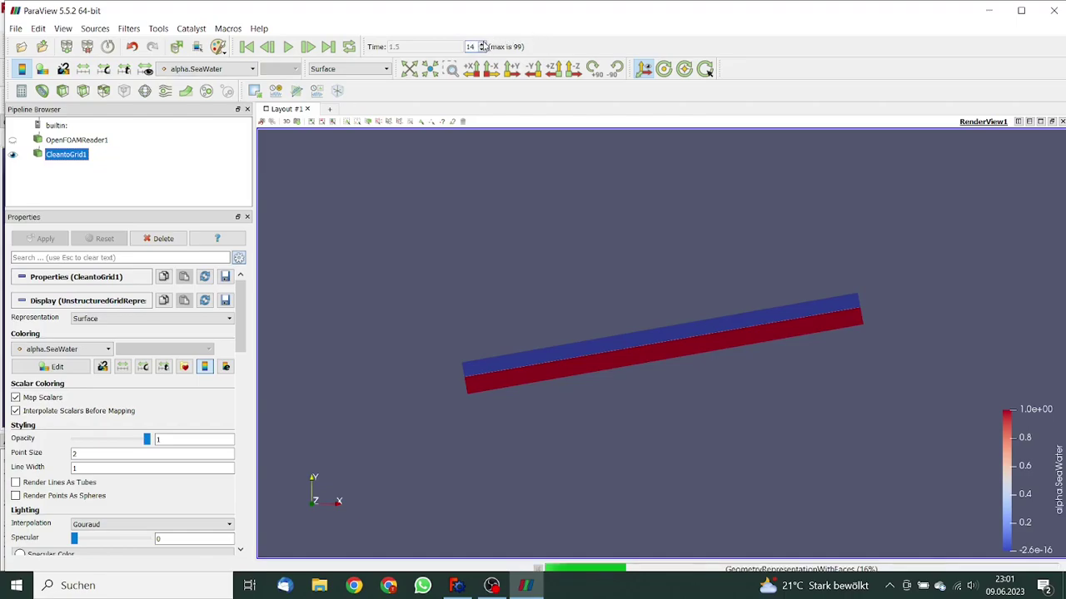
left_click(481, 46)
left_click(481, 47)
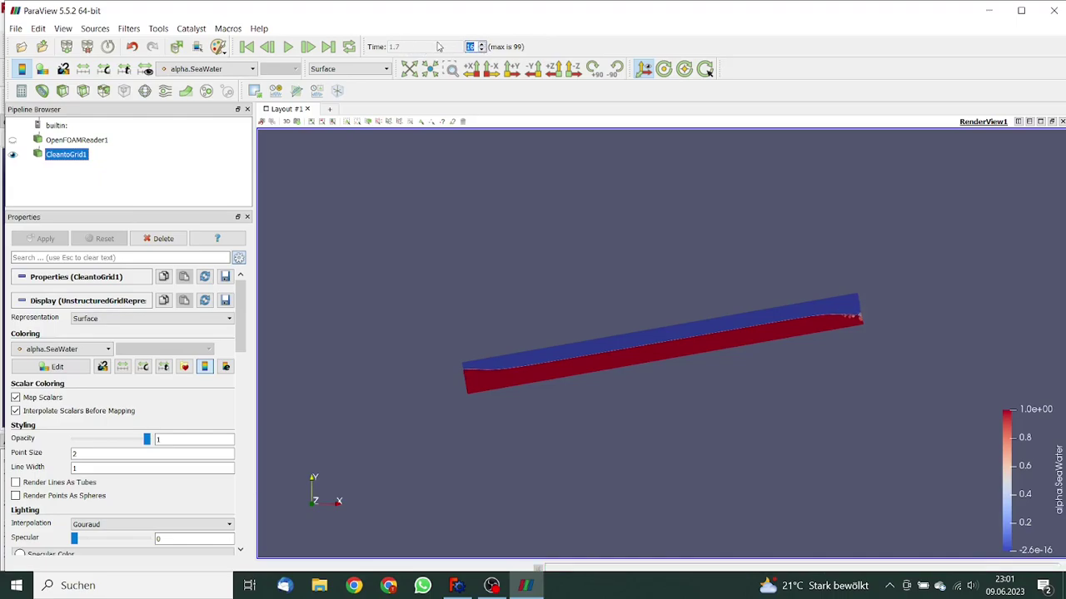
left_click(288, 49)
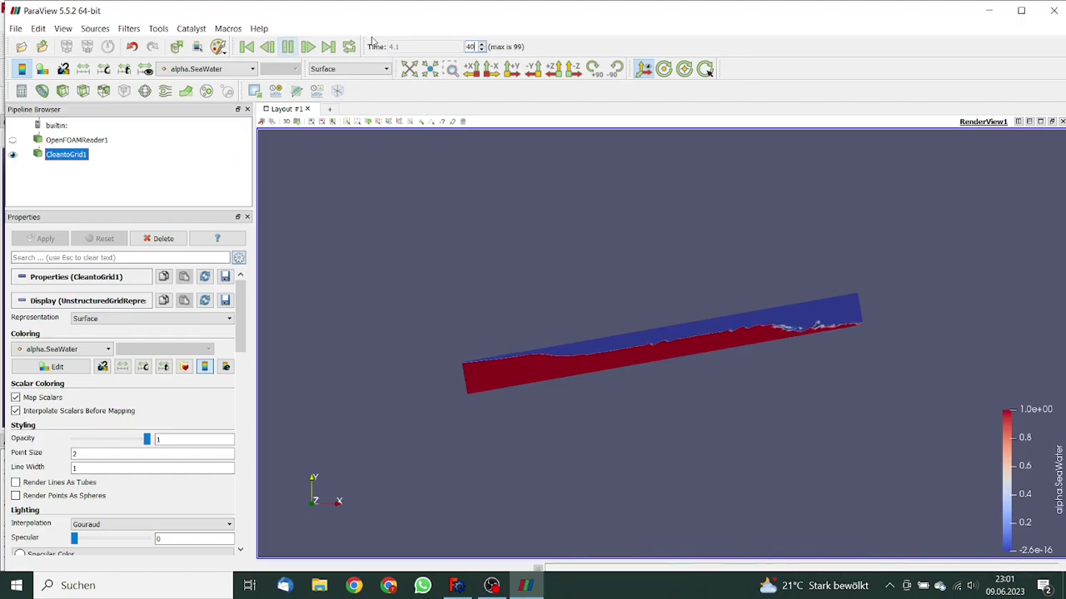
Pause the animation at time step 42 and zoom in on the interface vortices
left_click(288, 47)
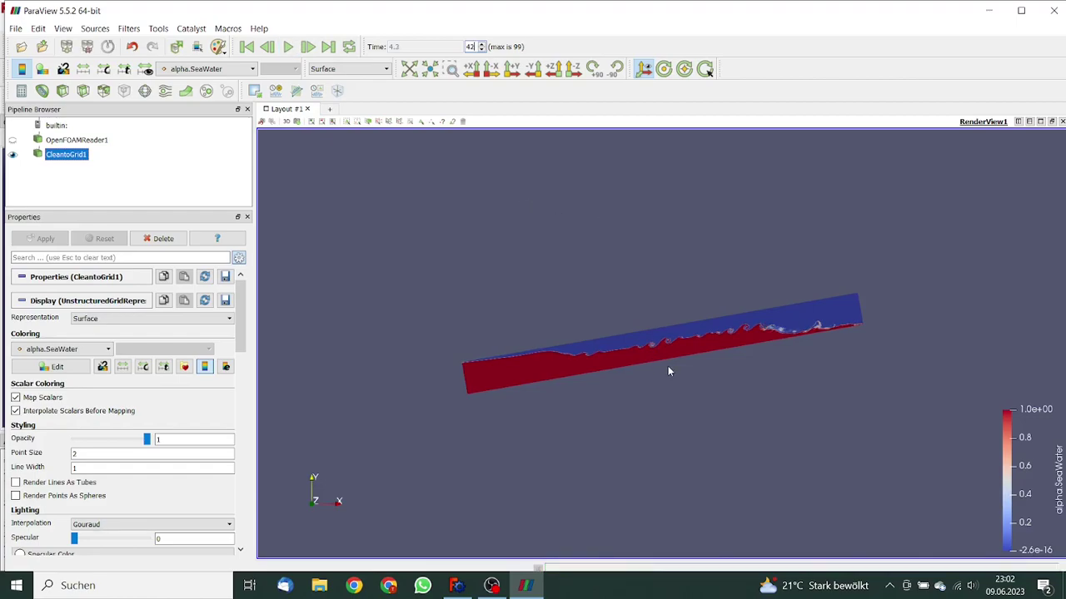
right_click_drag(667, 371, 661, 425)
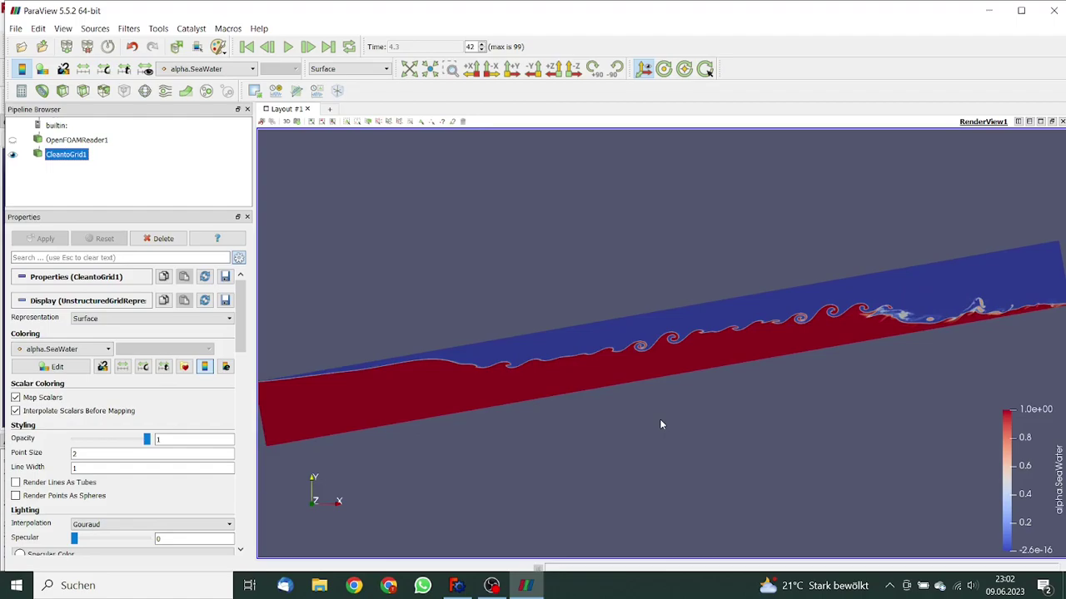
right_click_drag(661, 424, 657, 478)
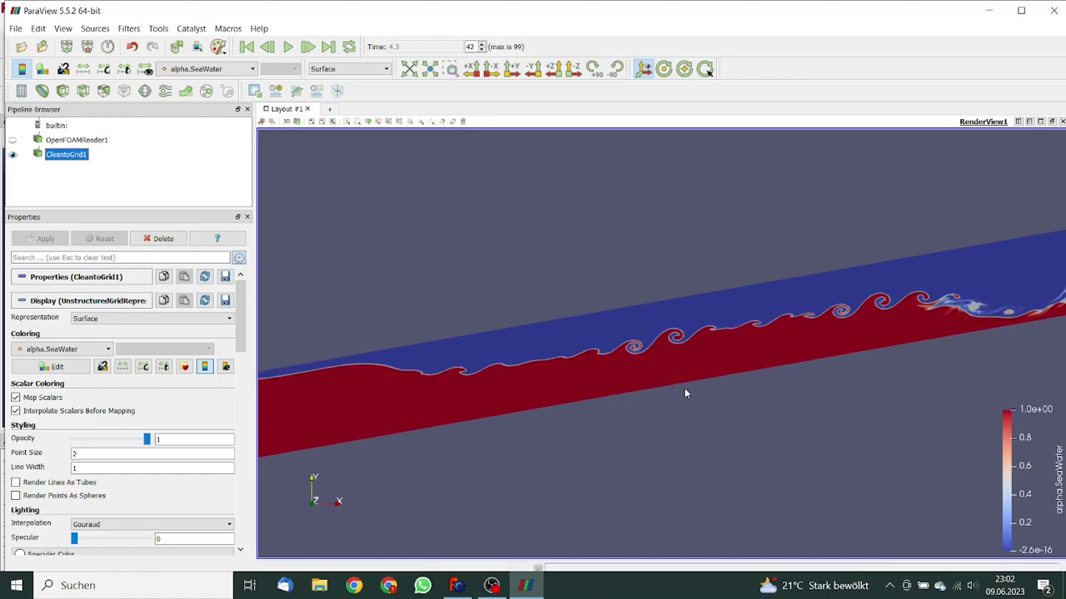
right_click_drag(685, 393, 684, 371)
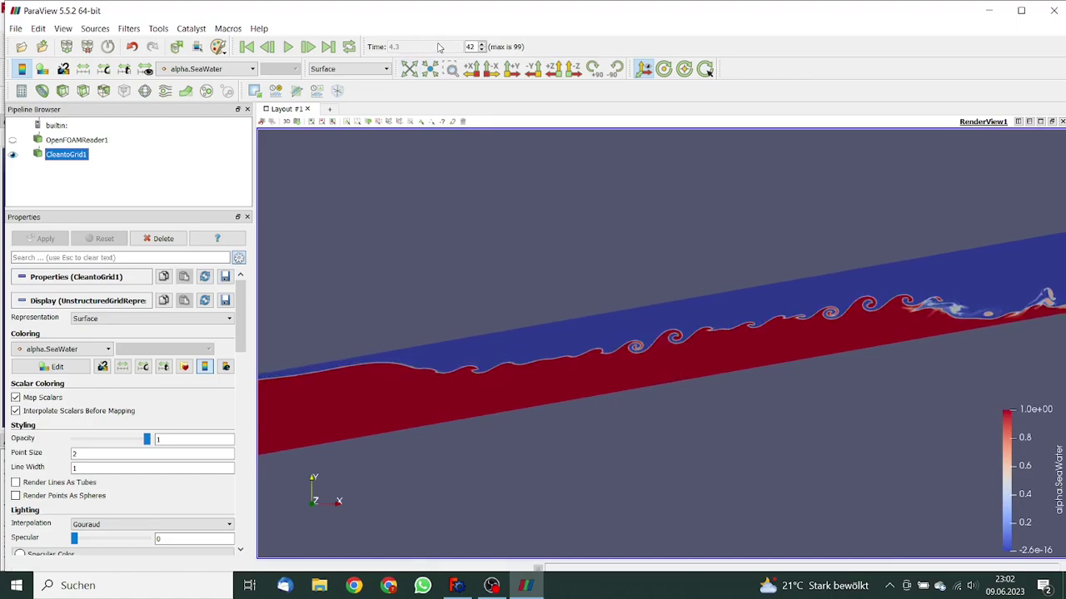
Jump back to time step 30 (time 3.1 s)
double_click(469, 47)
type("30")
key("Return")
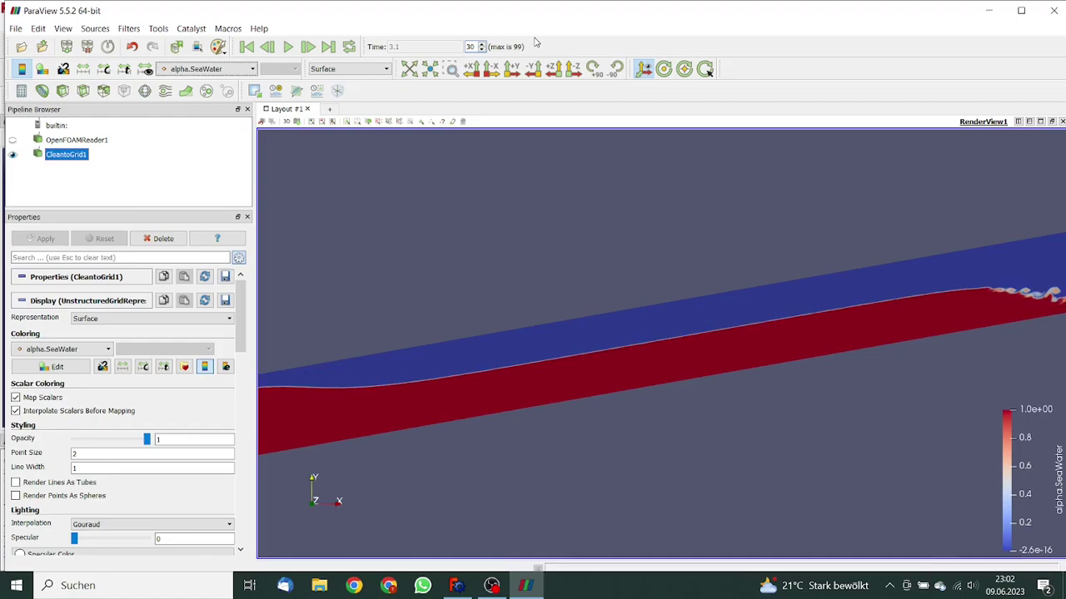
Resume the ParaView alpha.SeaWater animation from time 3.1 (step 30)
left_click(288, 47)
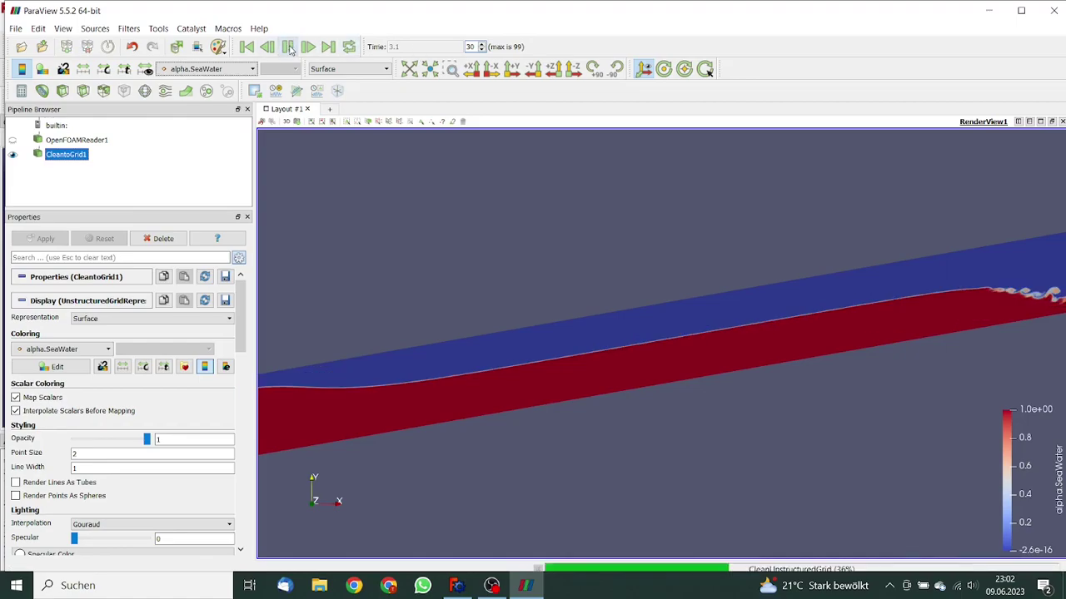